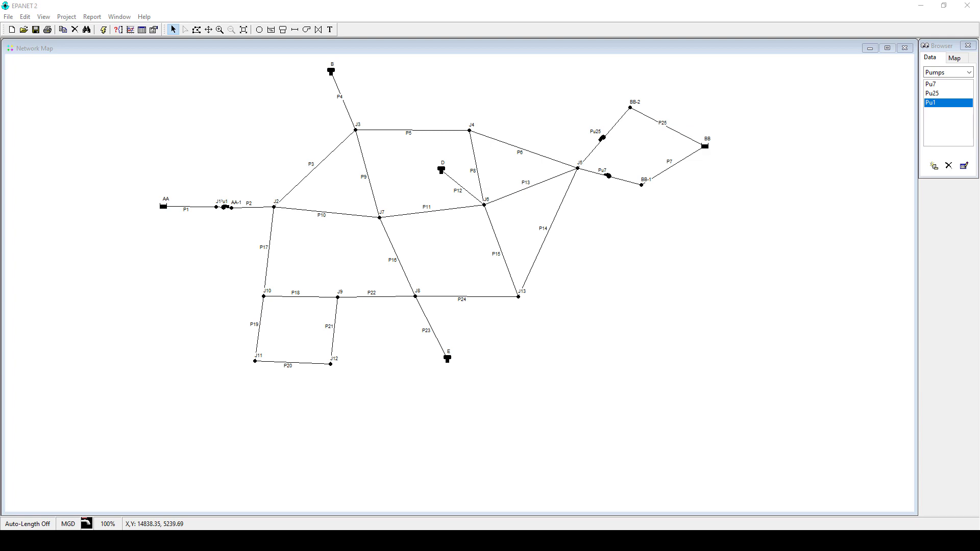
Set the total head of reservoir AA to 100.
{"action": "double_click", "coordinate": [163, 208]}
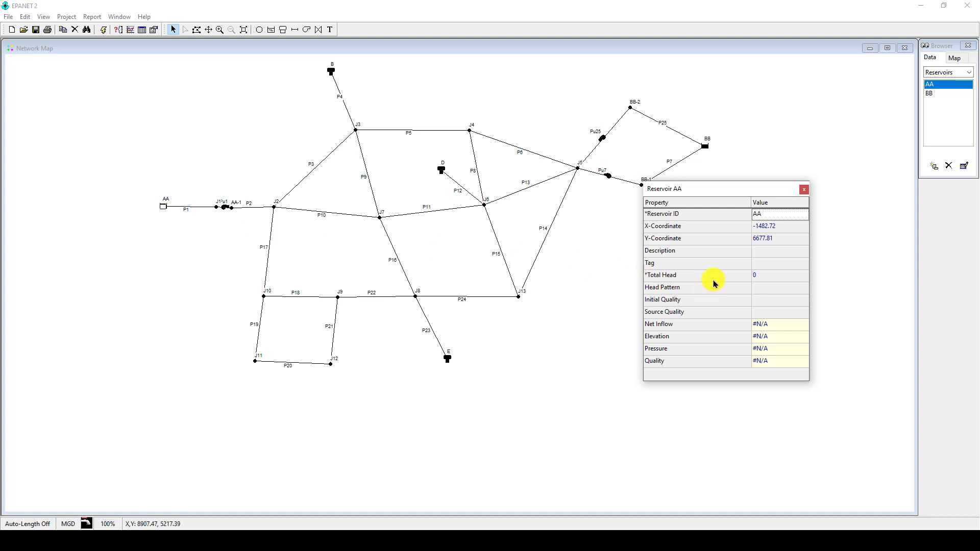
{"action": "left_click", "coordinate": [760, 276]}
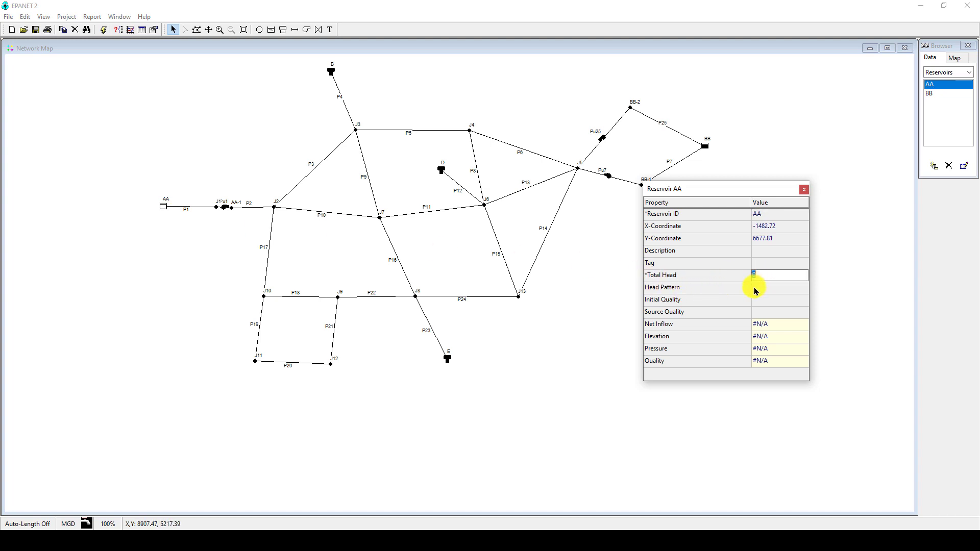
{"action": "type", "text": "100"}
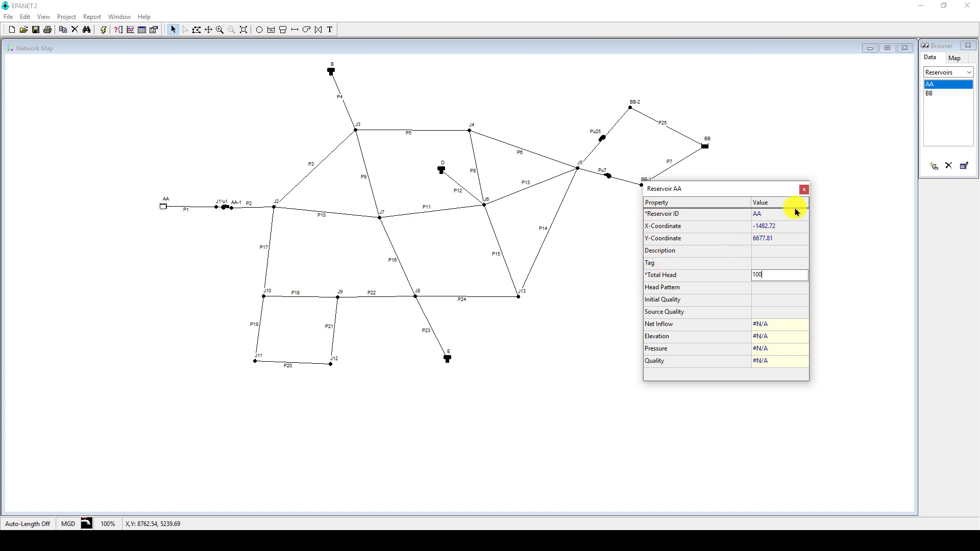
{"action": "left_click", "coordinate": [804, 190]}
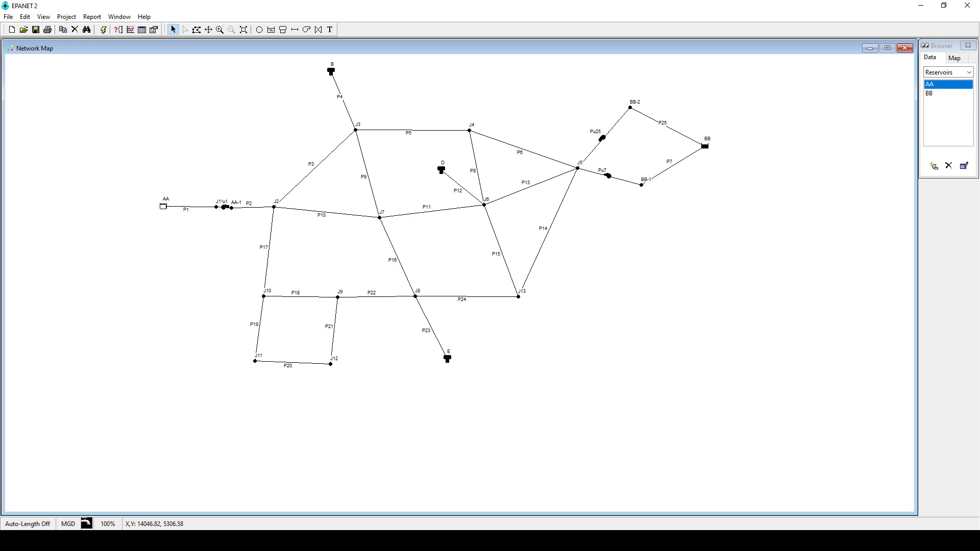
Give junction J1 an elevation of 90 and assign it demand pattern 1.
{"action": "double_click", "coordinate": [217, 210]}
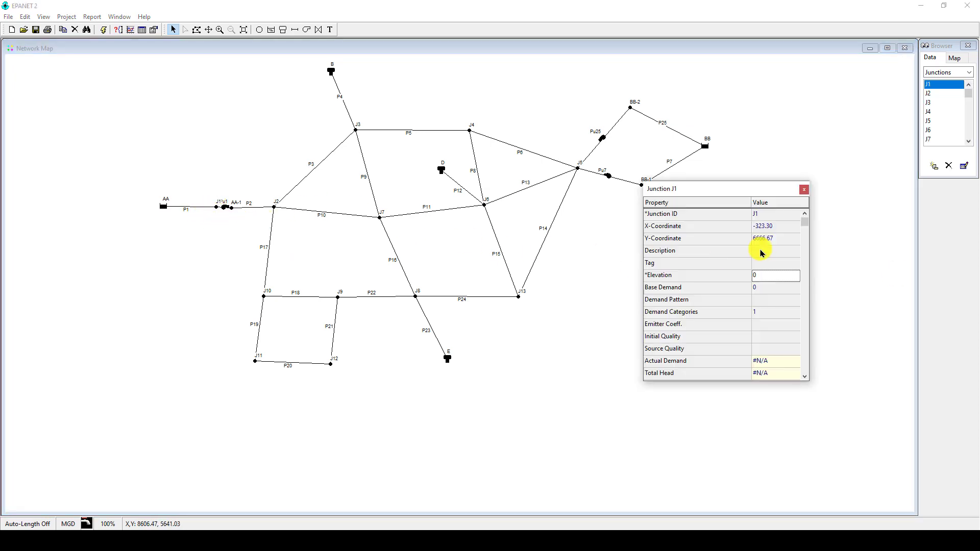
{"action": "left_click", "coordinate": [764, 276]}
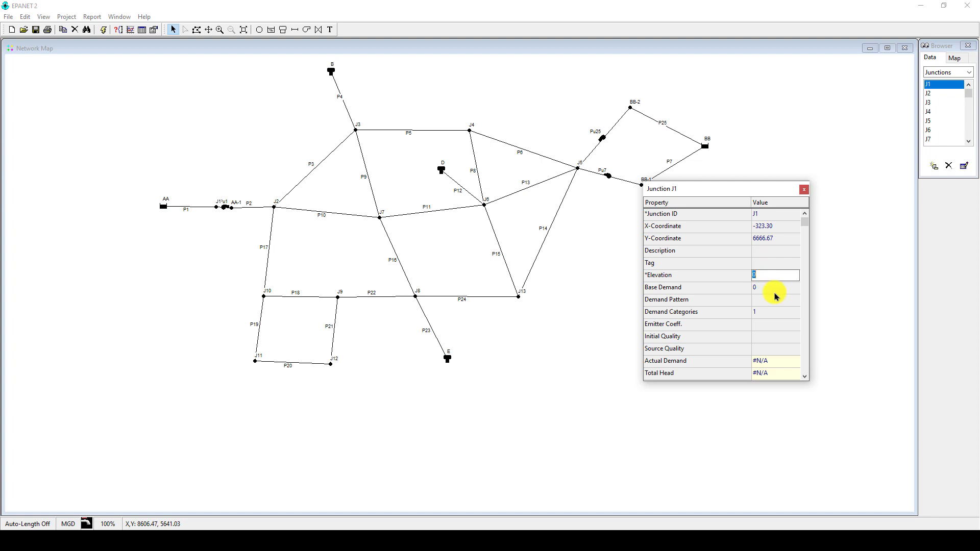
{"action": "type", "text": "9"}
{"action": "left_click", "coordinate": [758, 300]}
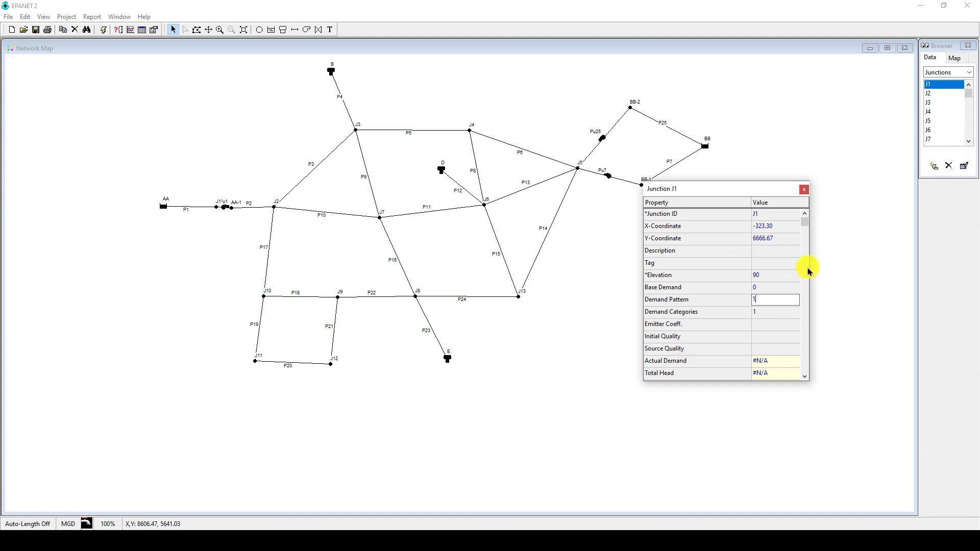
Give junction J2 an elevation of 110, a base demand of 1 and demand pattern 1.
{"action": "left_click", "coordinate": [274, 207]}
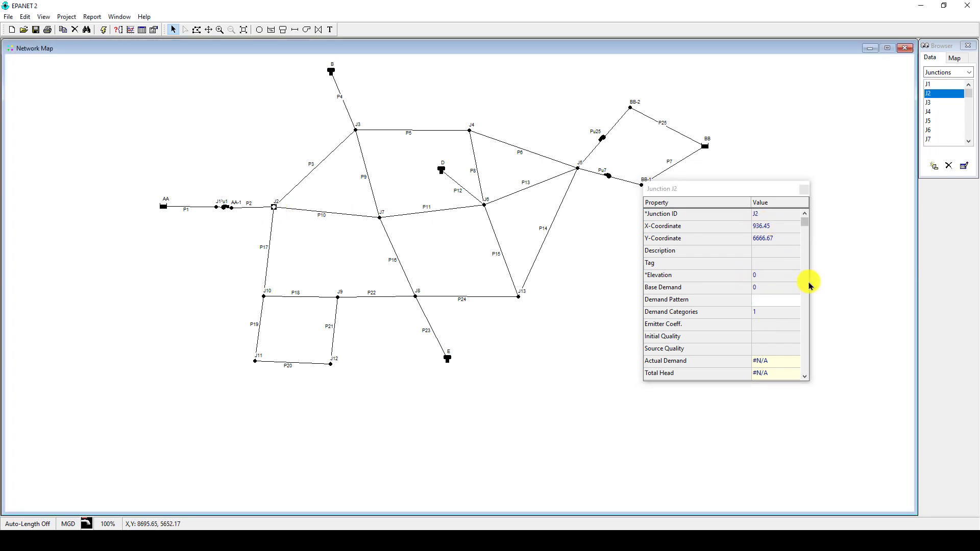
{"action": "left_click", "coordinate": [770, 276]}
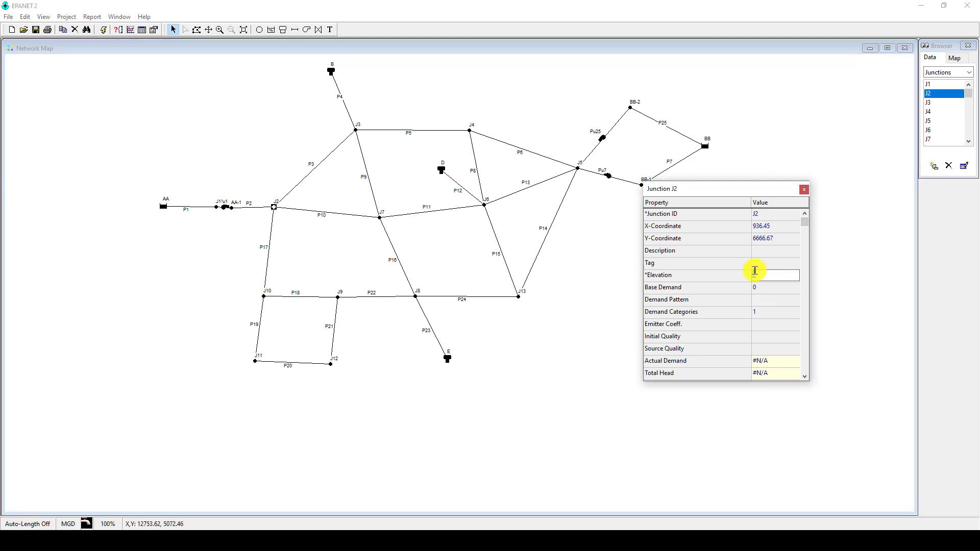
{"action": "type", "text": "110"}
{"action": "left_click", "coordinate": [772, 289]}
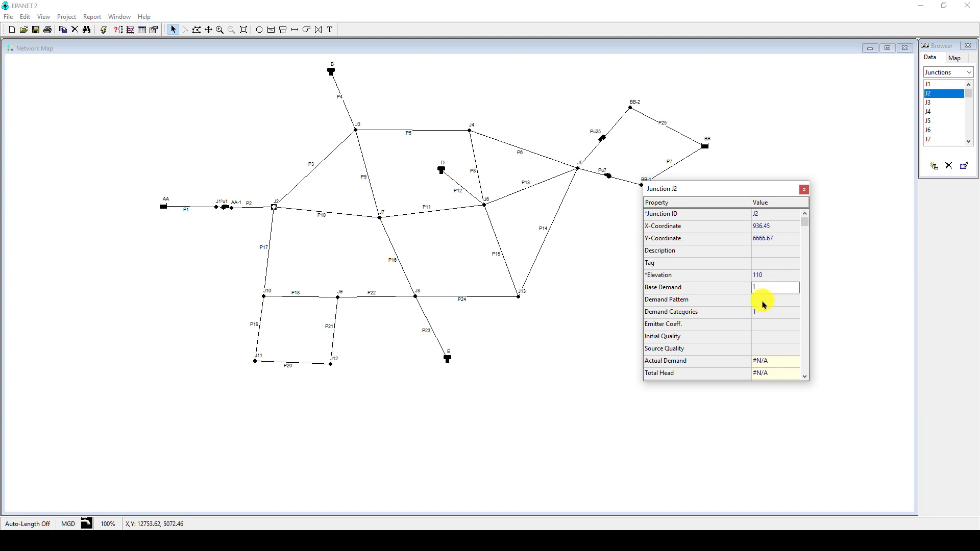
{"action": "left_click", "coordinate": [763, 302]}
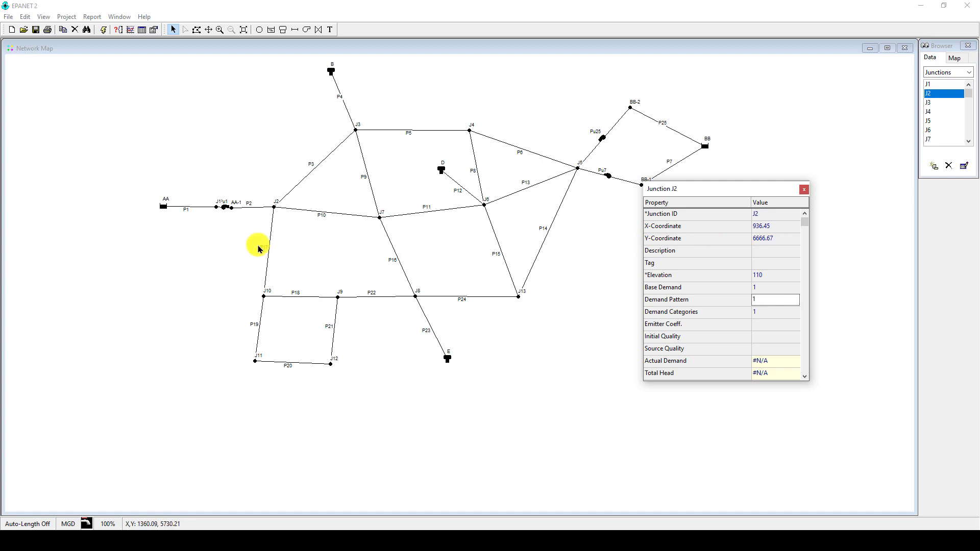
Give junction AA-1 an elevation of 90 and assign it demand pattern 1.
{"action": "left_click", "coordinate": [228, 209]}
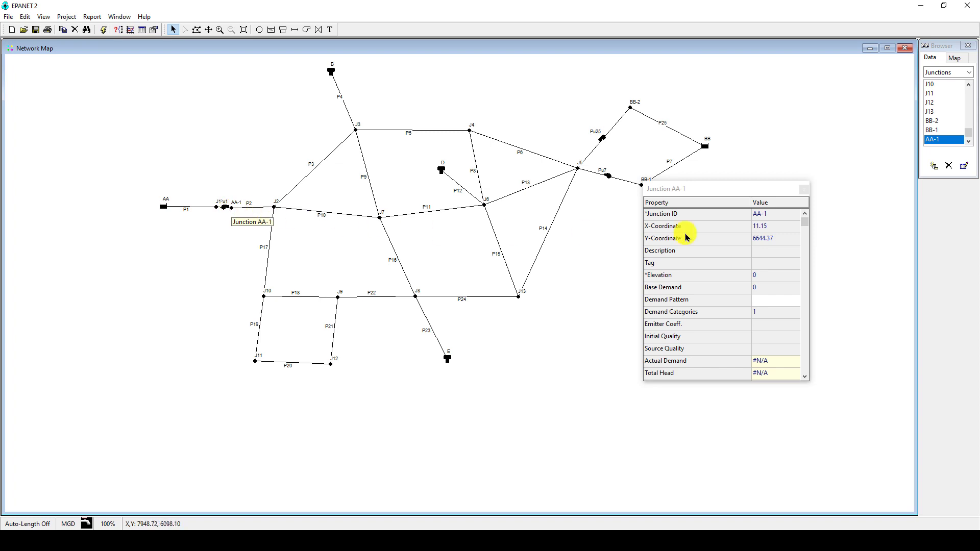
{"action": "left_click", "coordinate": [761, 276]}
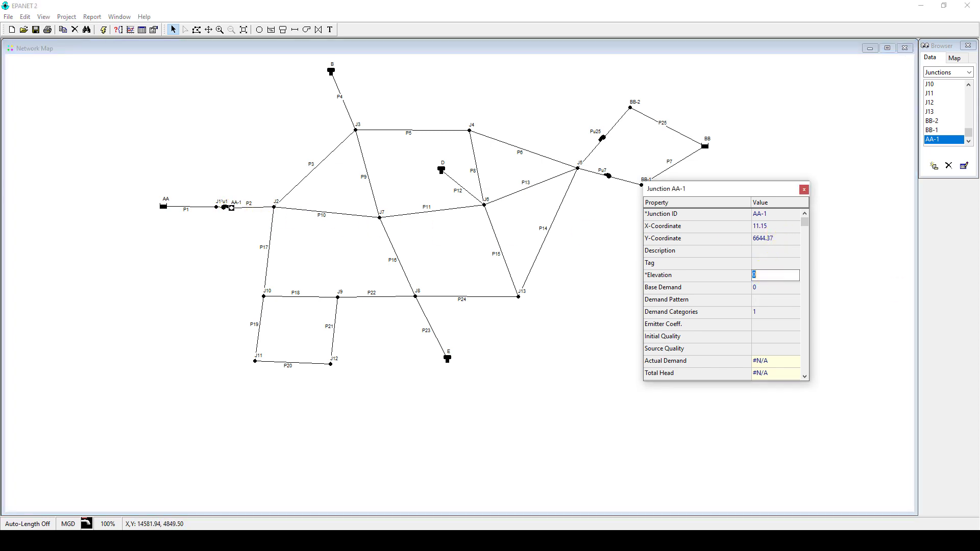
{"action": "type", "text": "9"}
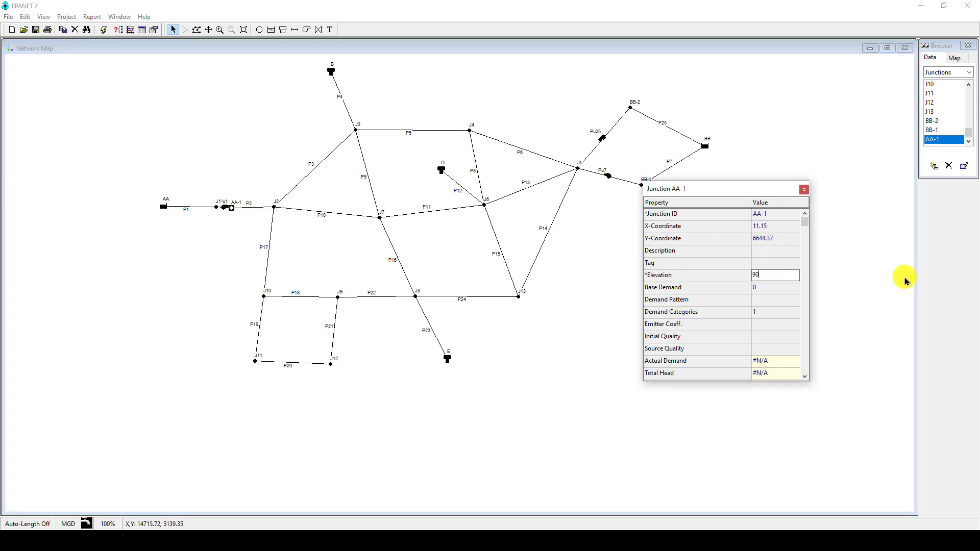
{"action": "left_click", "coordinate": [766, 301]}
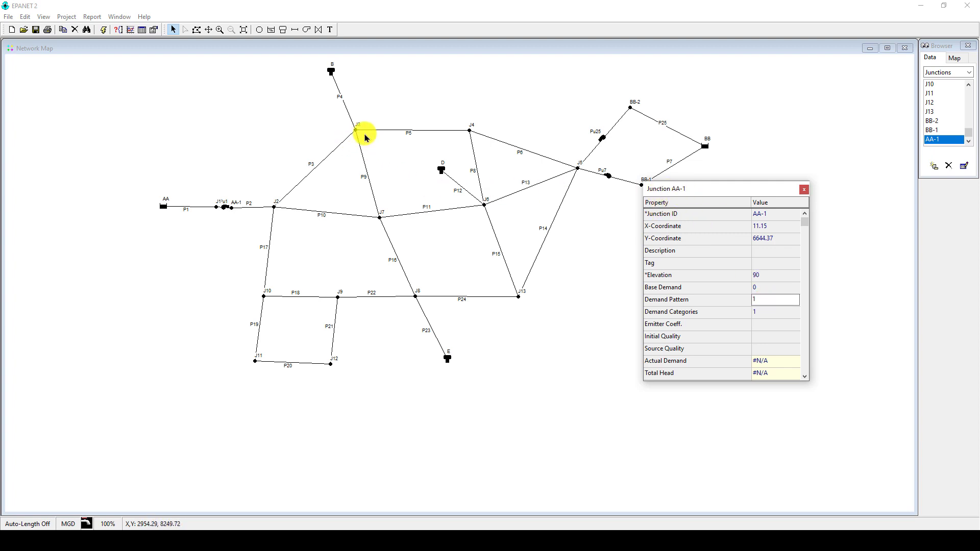
Give junction J12 an elevation of 112, a base demand of 0.5 and demand pattern 2.
{"action": "left_click", "coordinate": [332, 365]}
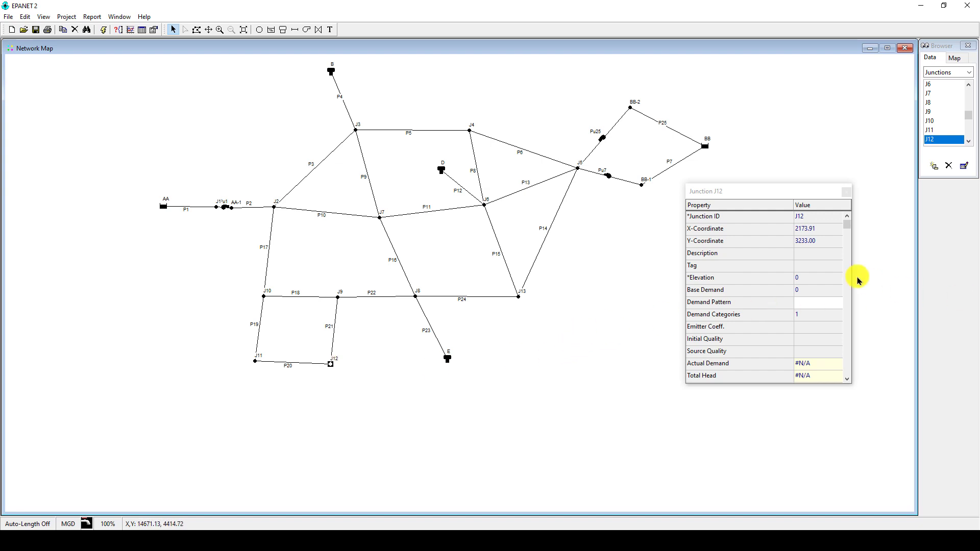
{"action": "left_click", "coordinate": [808, 278]}
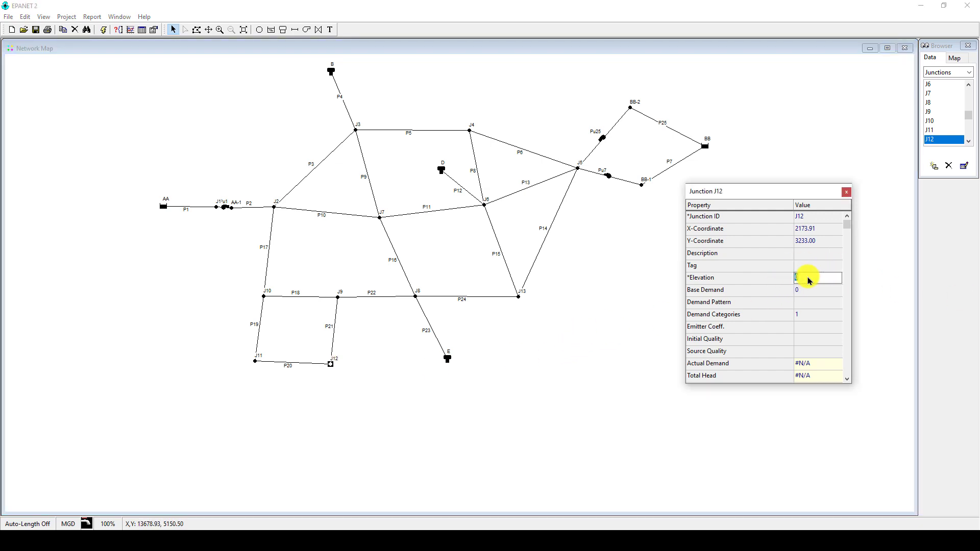
{"action": "type", "text": "112"}
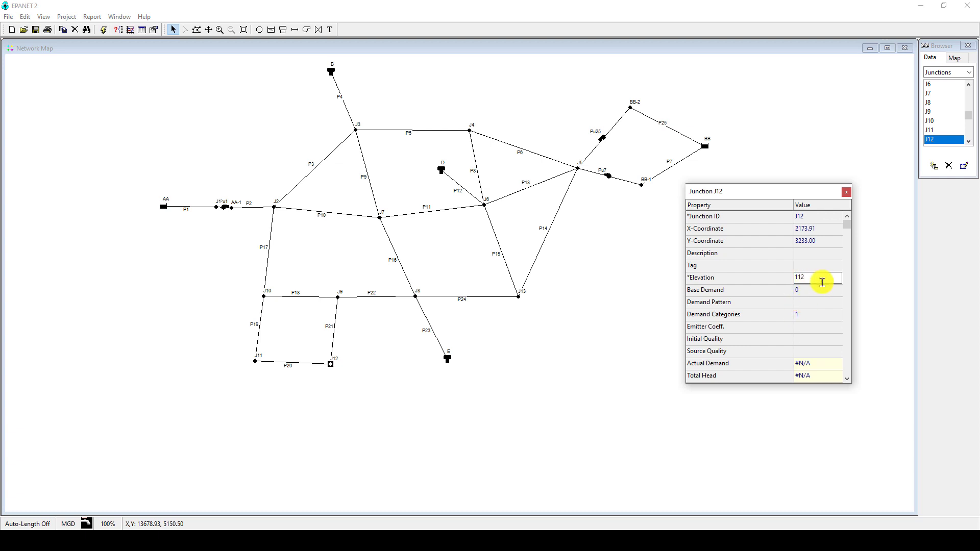
{"action": "left_click", "coordinate": [813, 291]}
{"action": "left_click", "coordinate": [813, 292]}
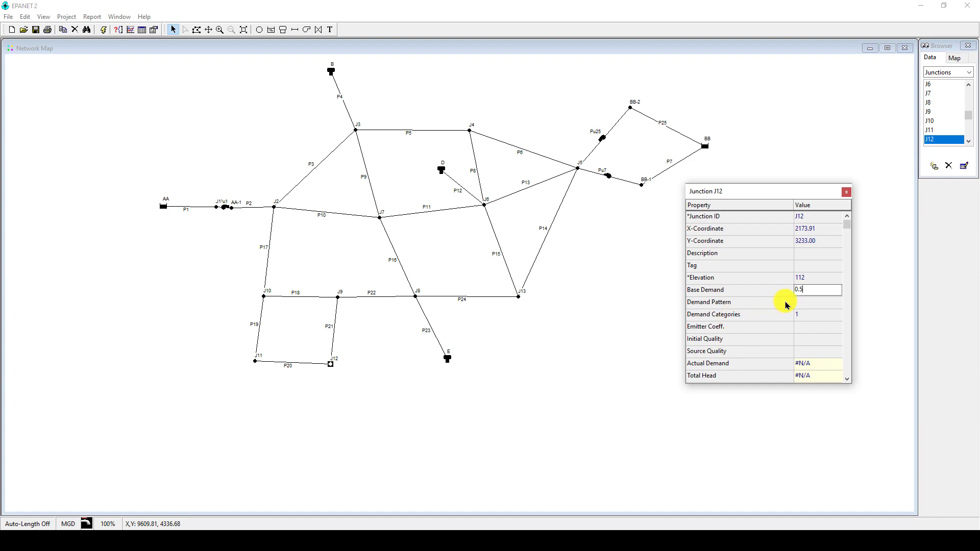
{"action": "left_click", "coordinate": [815, 304]}
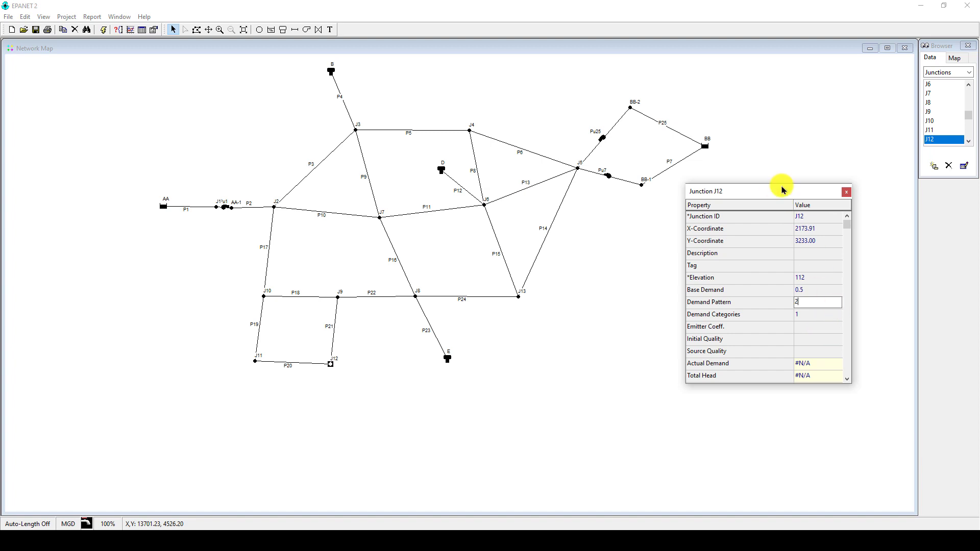
{"action": "left_click", "coordinate": [846, 192]}
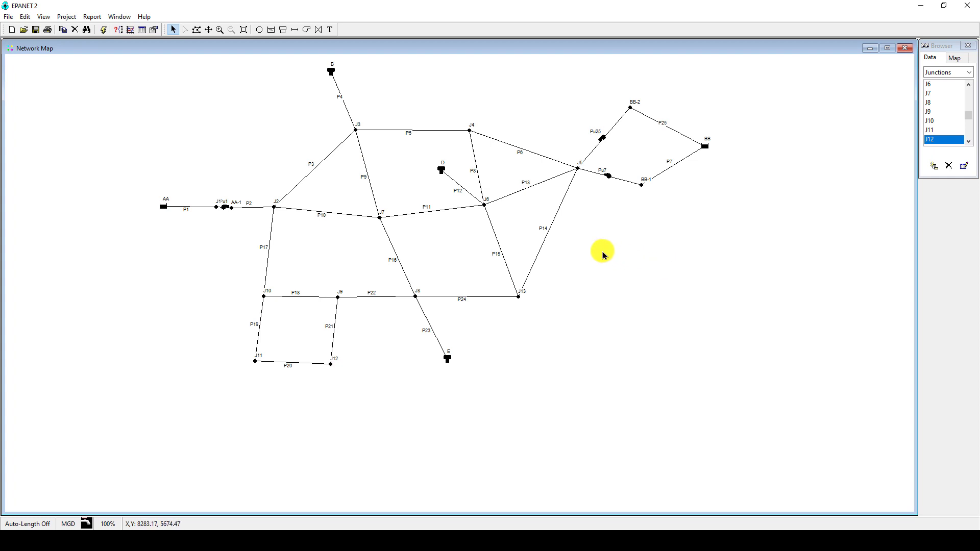
Set tank B's elevation to 240, initial level to 30, maximum level to 30 and diameter to 60.
{"action": "left_click", "coordinate": [641, 185]}
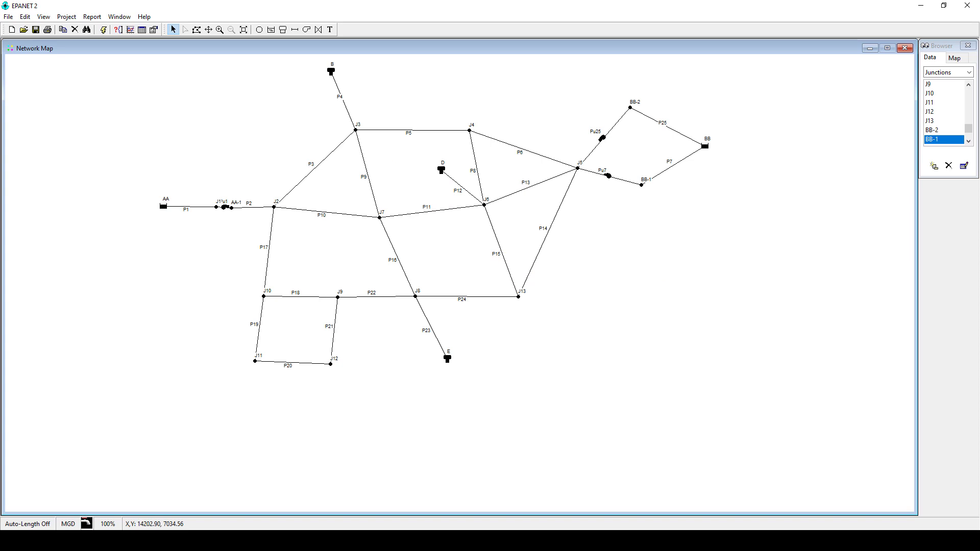
{"action": "double_click", "coordinate": [332, 73]}
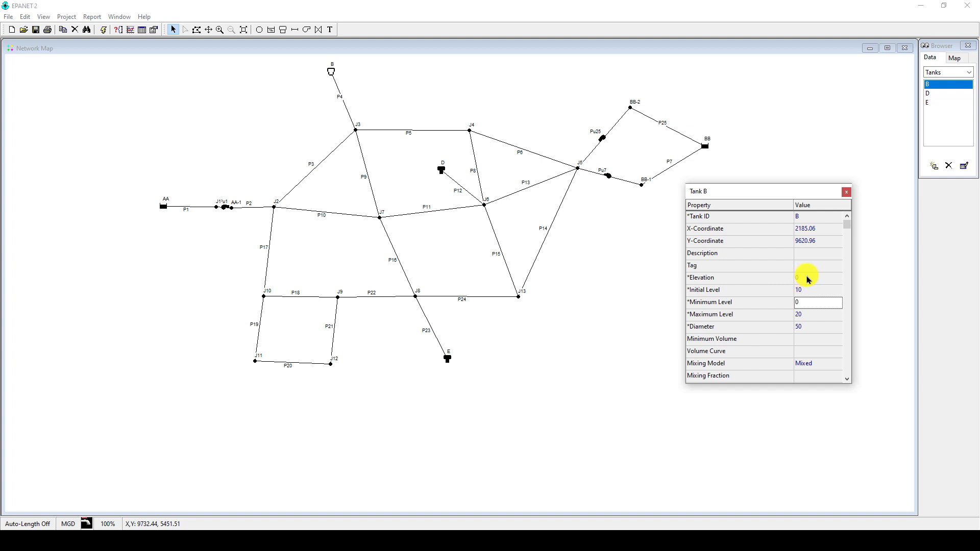
{"action": "left_click", "coordinate": [800, 278]}
{"action": "type", "text": "240"}
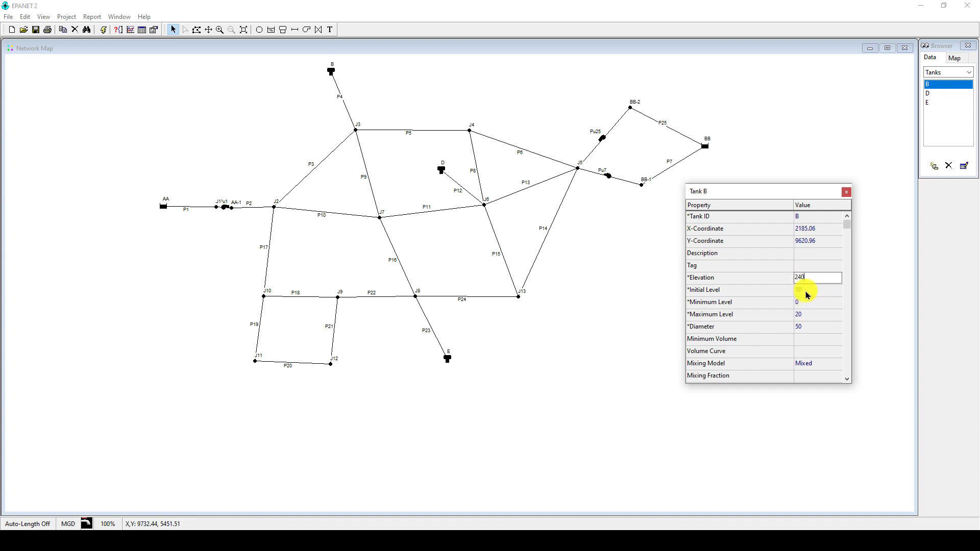
{"action": "left_click", "coordinate": [808, 289]}
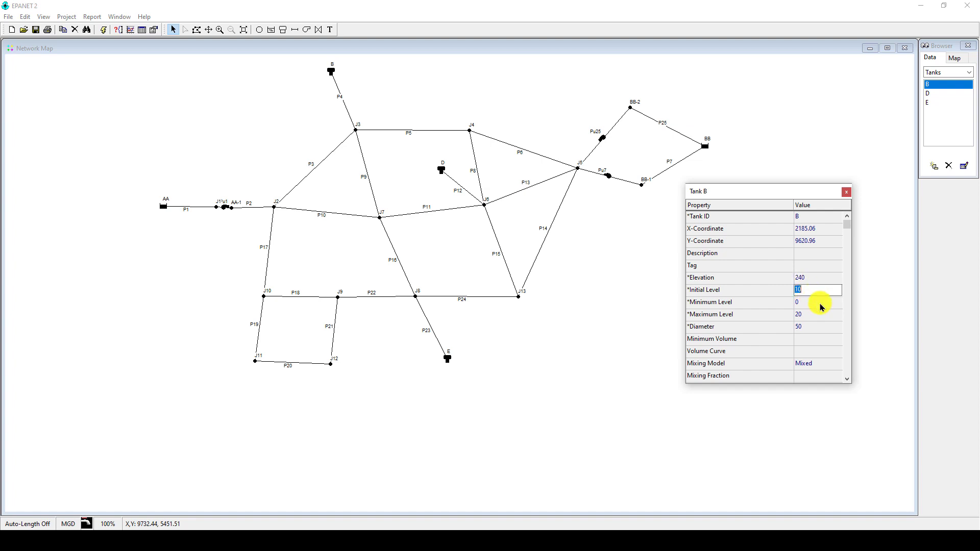
{"action": "type", "text": "30"}
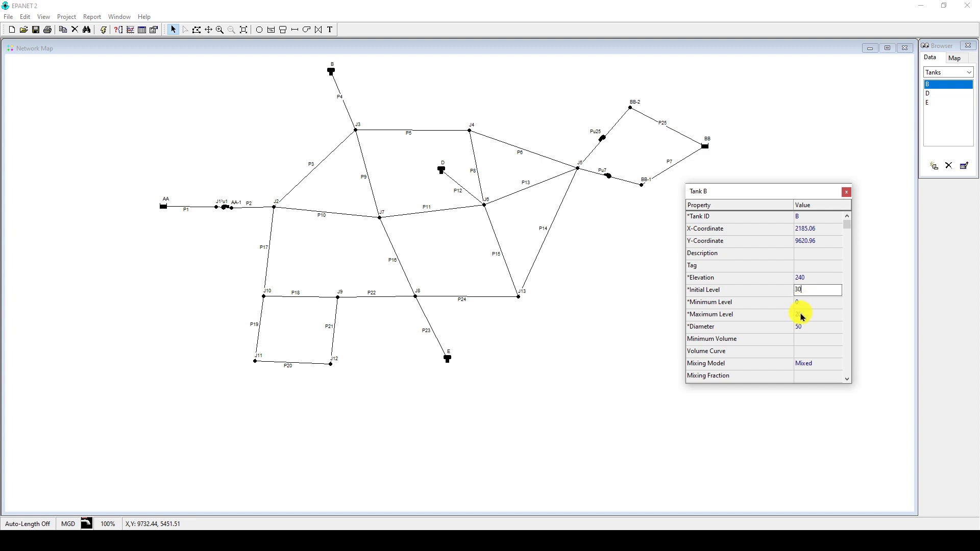
{"action": "left_click", "coordinate": [804, 315]}
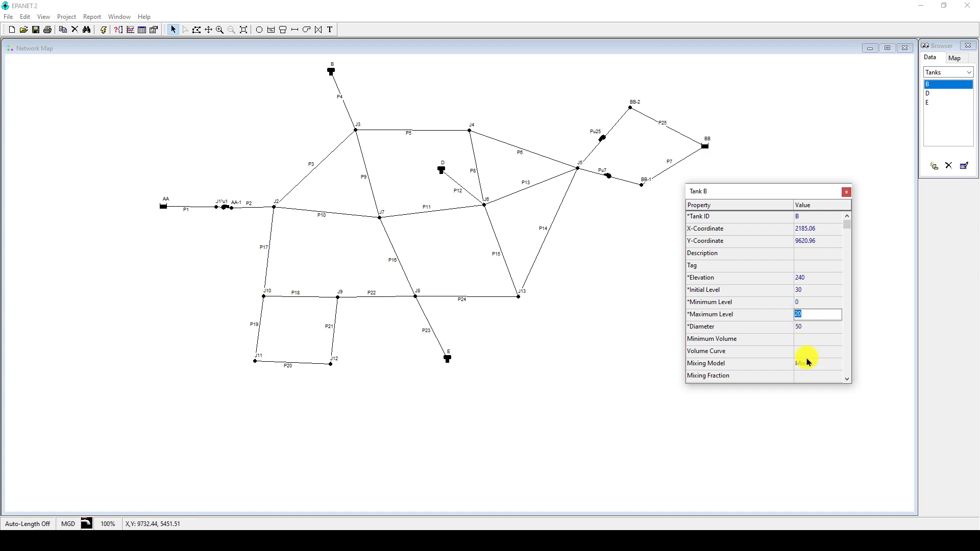
{"action": "type", "text": "30"}
{"action": "left_click", "coordinate": [812, 330]}
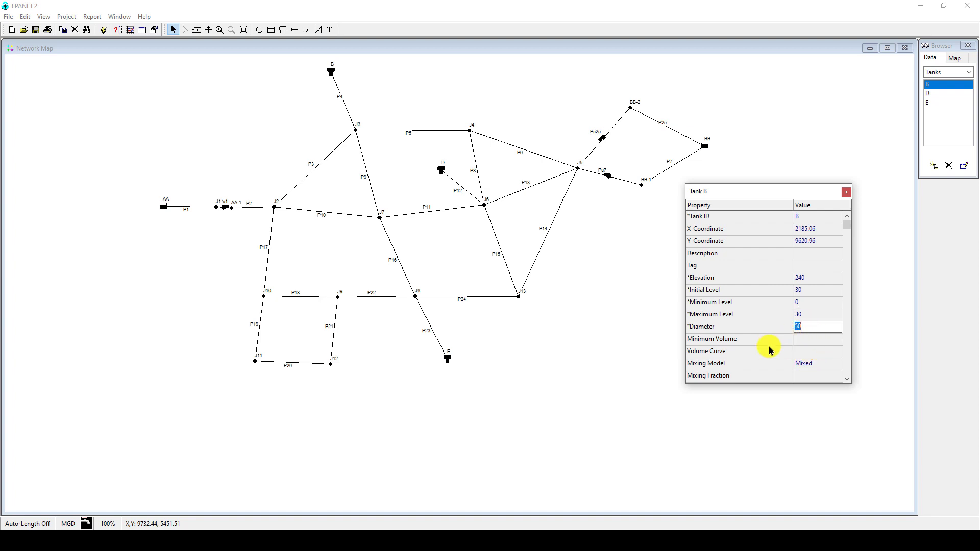
{"action": "type", "text": "6"}
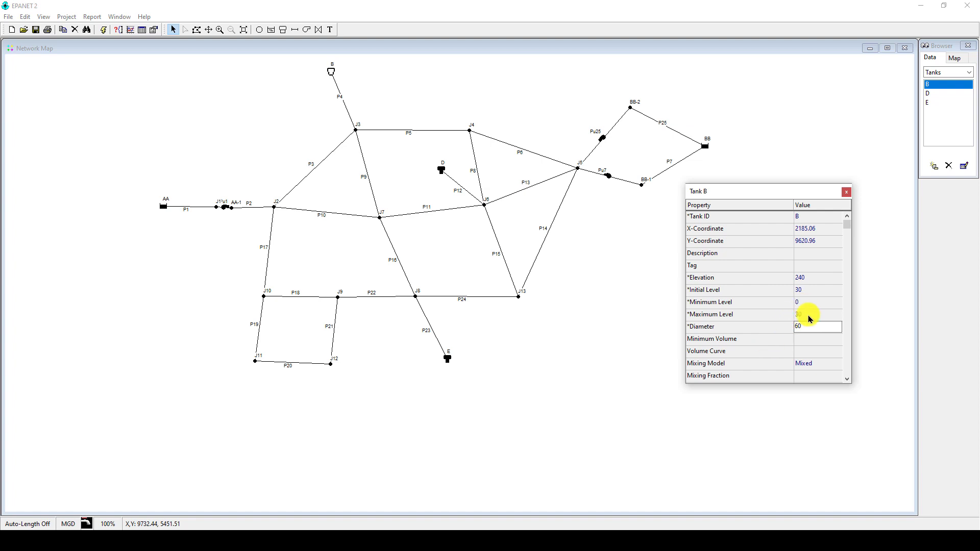
Set tank D's elevation to 240, initial level to 30, maximum level to 30 and diameter to 60.
{"action": "left_click", "coordinate": [443, 172]}
{"action": "left_click", "coordinate": [805, 277]}
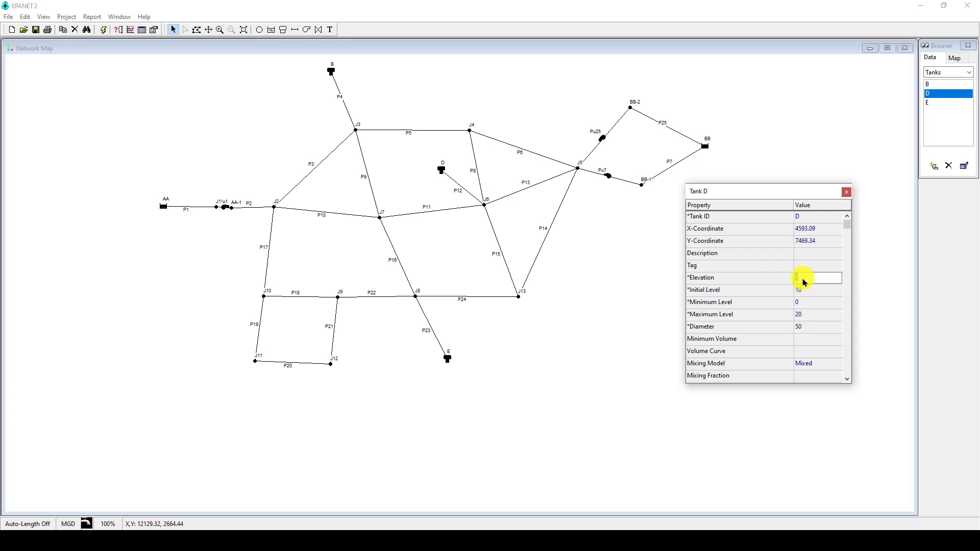
{"action": "type", "text": "240"}
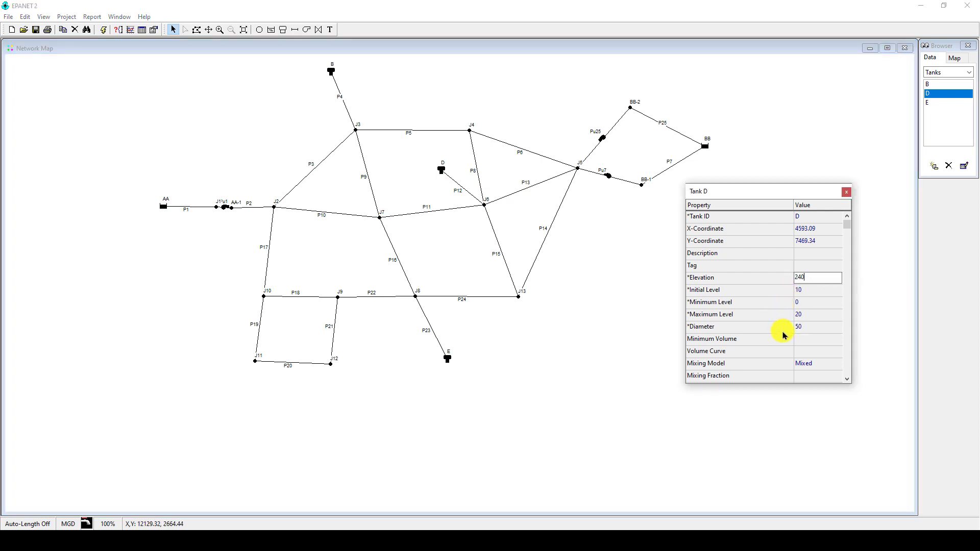
{"action": "left_click", "coordinate": [812, 290]}
{"action": "type", "text": "30"}
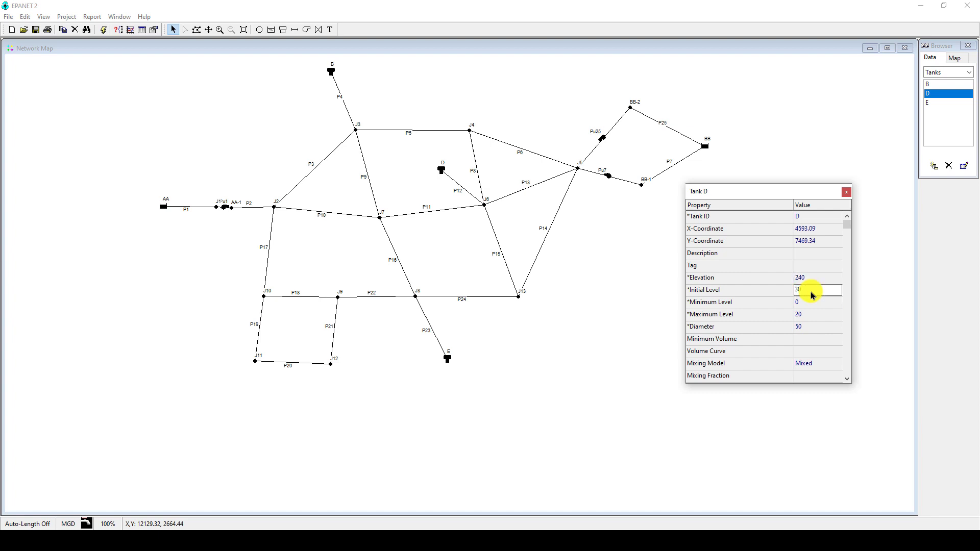
{"action": "left_click", "coordinate": [813, 316]}
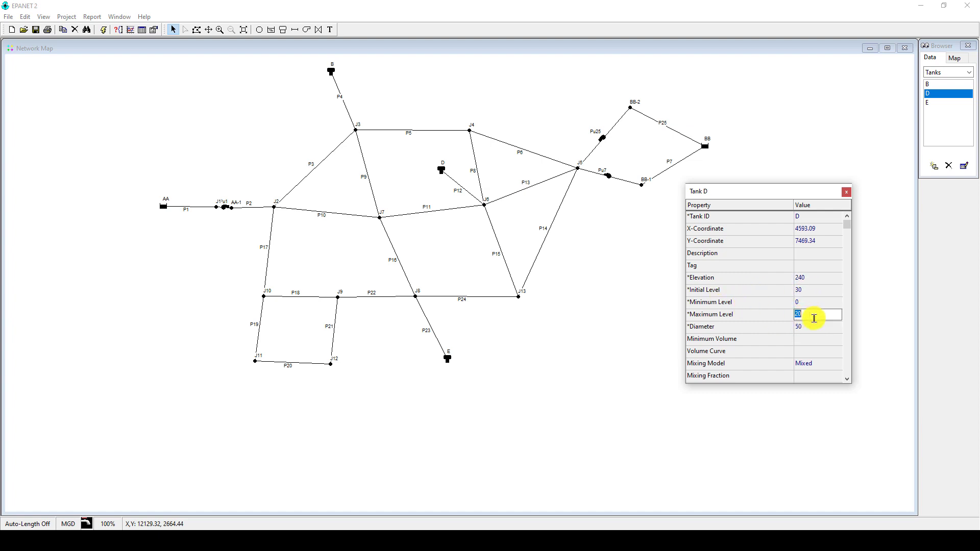
{"action": "type", "text": "30"}
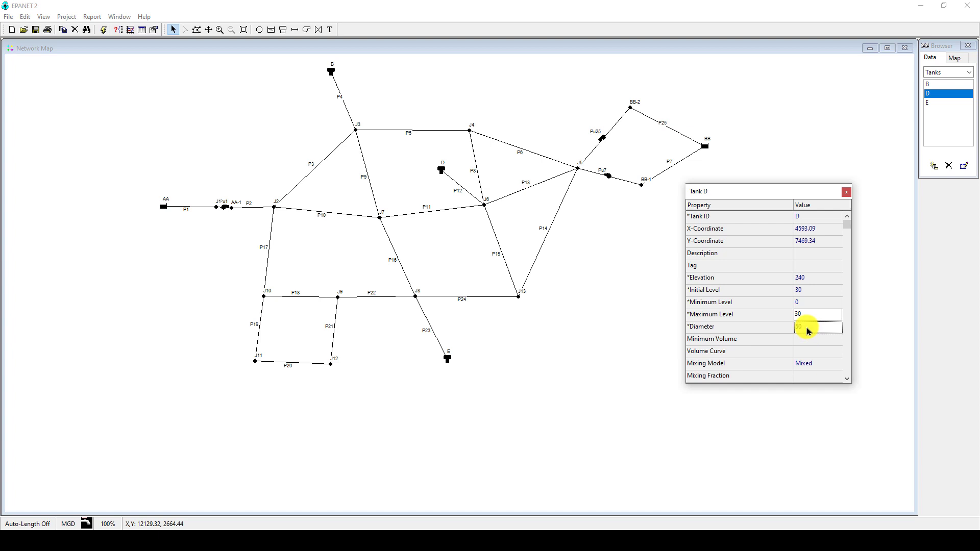
{"action": "left_click", "coordinate": [807, 329]}
{"action": "type", "text": "60"}
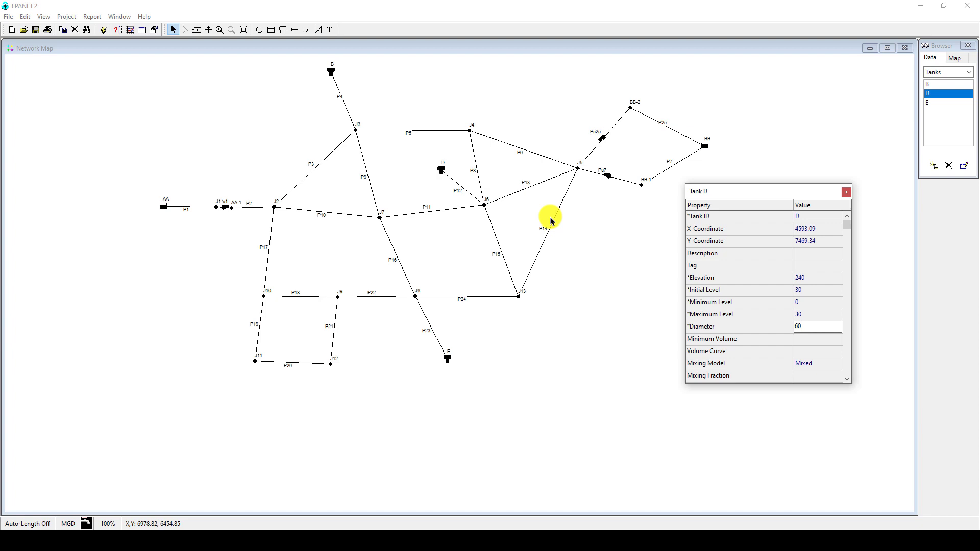
Create a new curve with the ID TankE and set its type to VOLUME.
{"action": "left_click", "coordinate": [846, 192]}
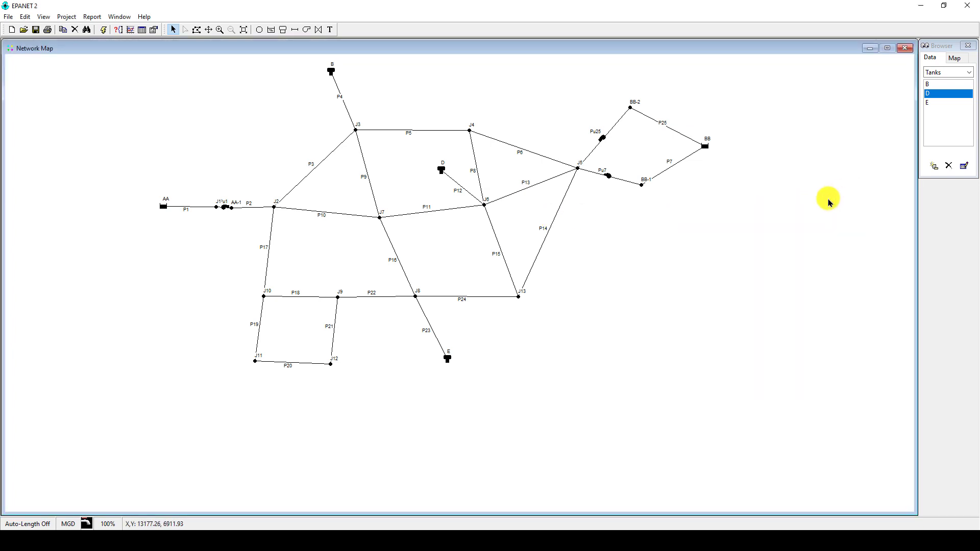
{"action": "left_click", "coordinate": [969, 76]}
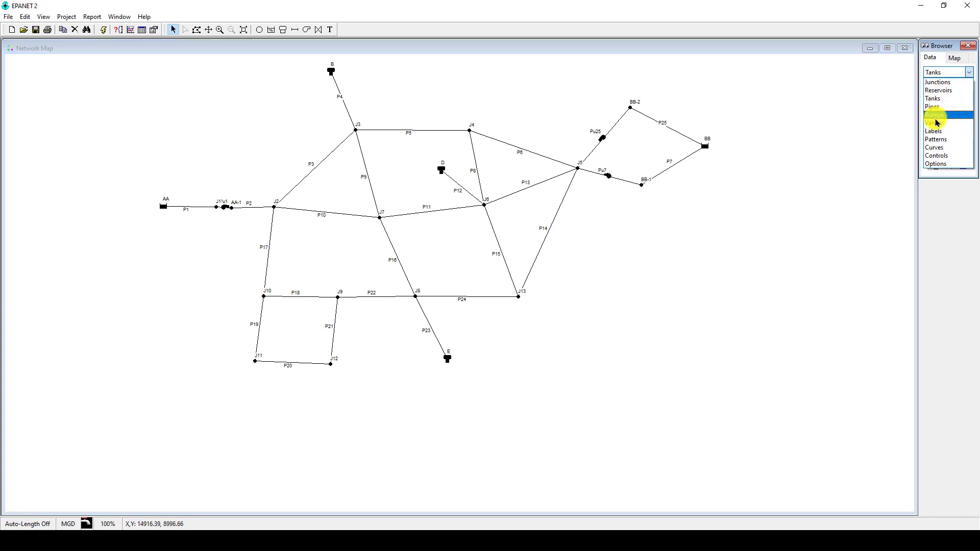
{"action": "left_click", "coordinate": [938, 147]}
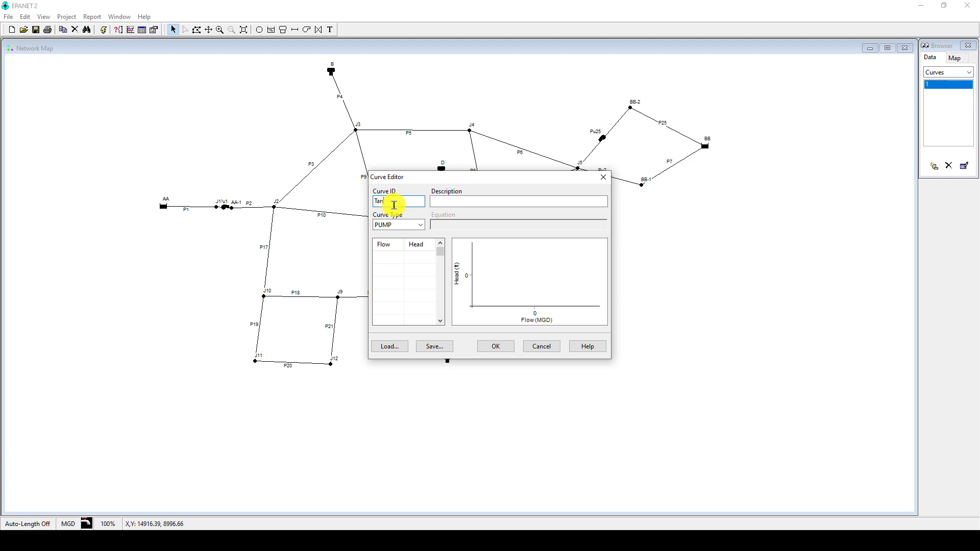
{"action": "type", "text": "kE"}
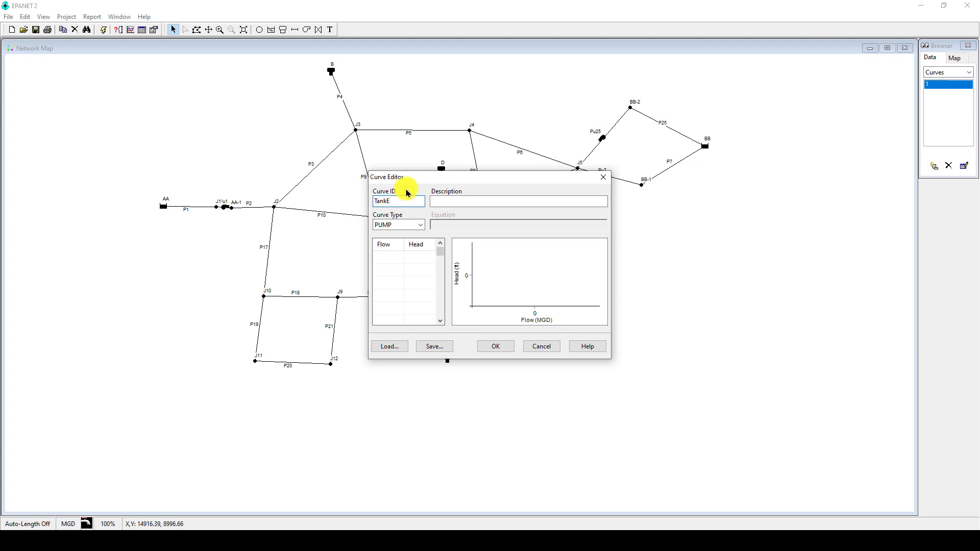
{"action": "left_click", "coordinate": [415, 229]}
{"action": "left_click", "coordinate": [393, 234]}
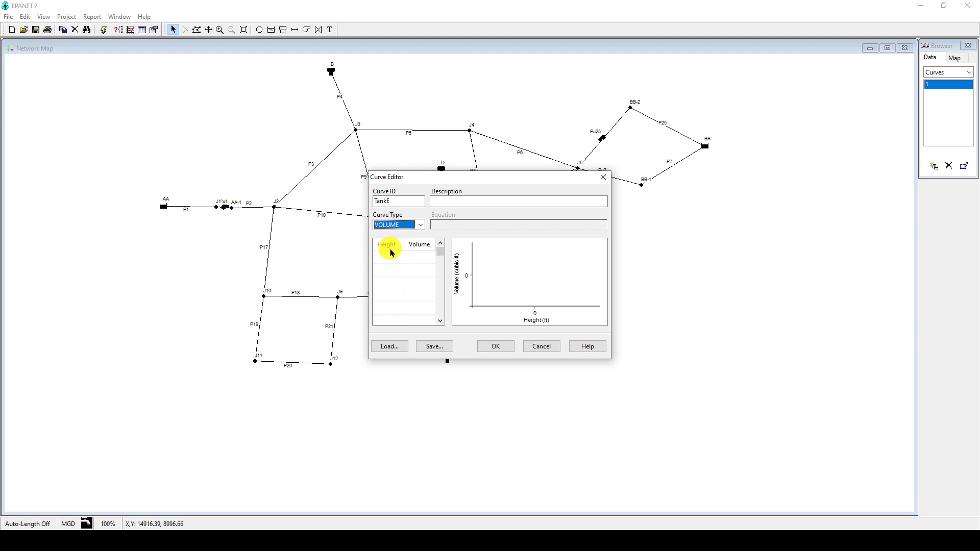
Define TankE with height/volume points 0/0, 6/16964.60, 12/33929.20, 18/50893.8, 24/67858.40 and 30/84823, and save the curve.
{"action": "left_click", "coordinate": [363, 541]}
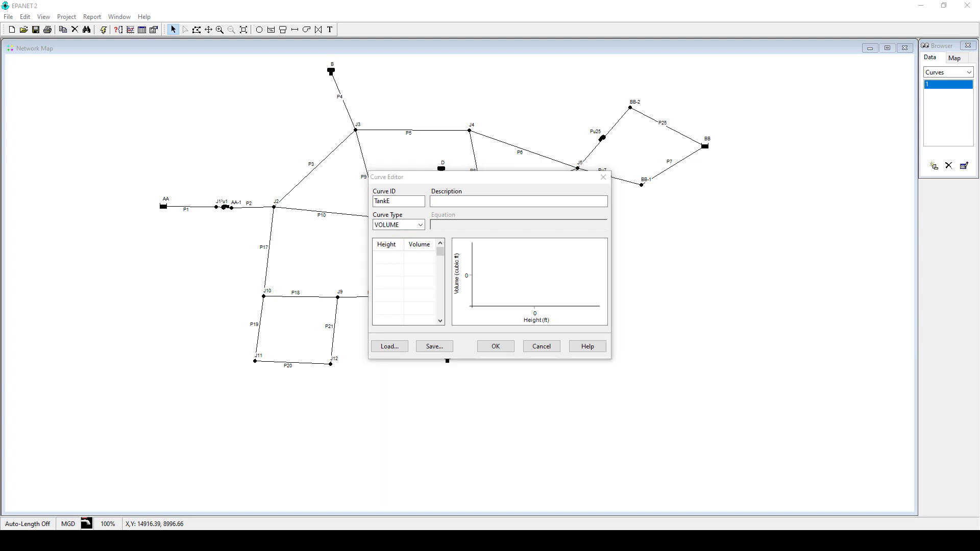
{"action": "left_click", "coordinate": [389, 259]}
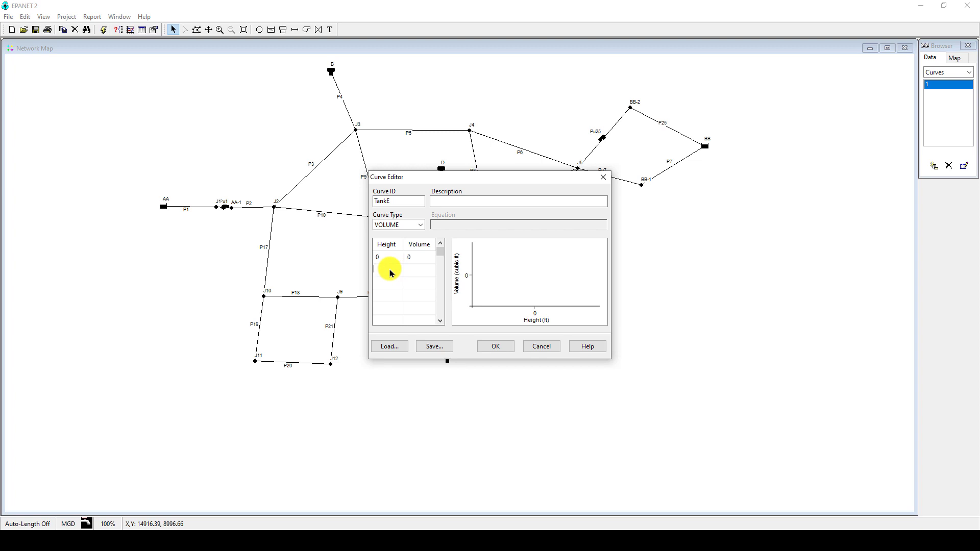
{"action": "left_click", "coordinate": [415, 275]}
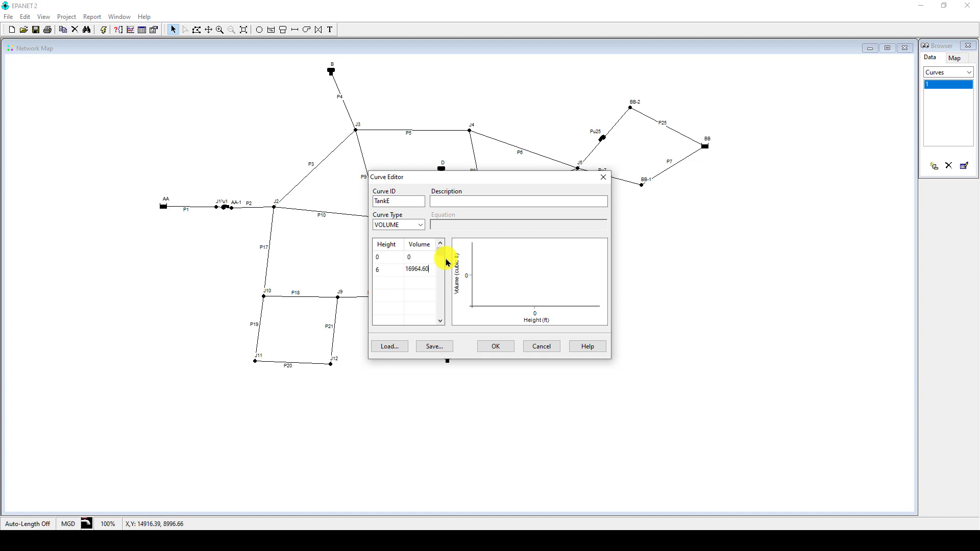
{"action": "left_click", "coordinate": [380, 281]}
{"action": "type", "text": "12"}
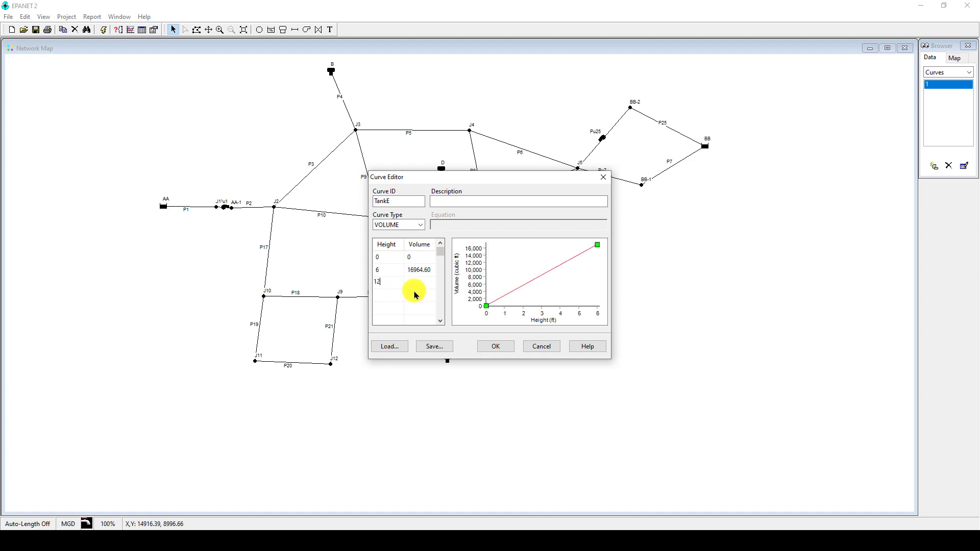
{"action": "left_click", "coordinate": [423, 284]}
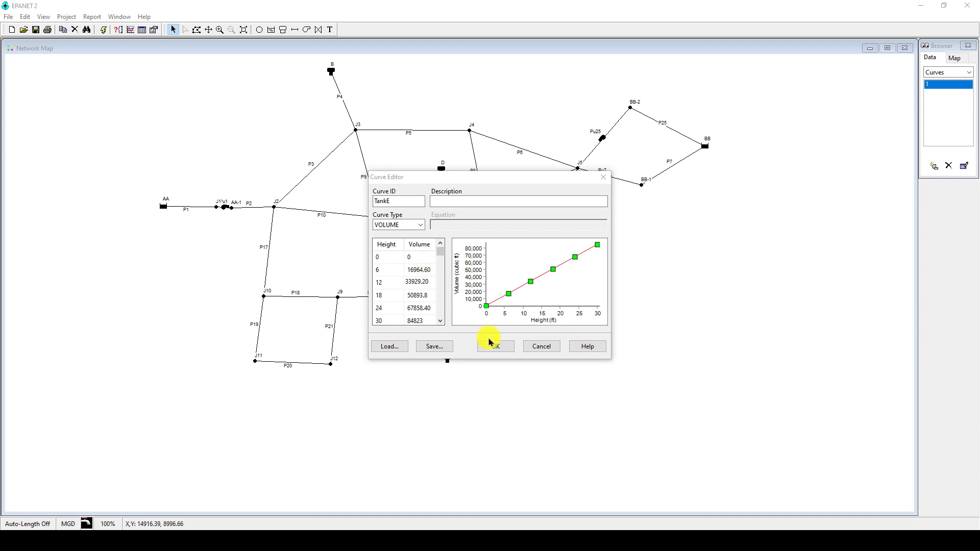
{"action": "left_click", "coordinate": [506, 347]}
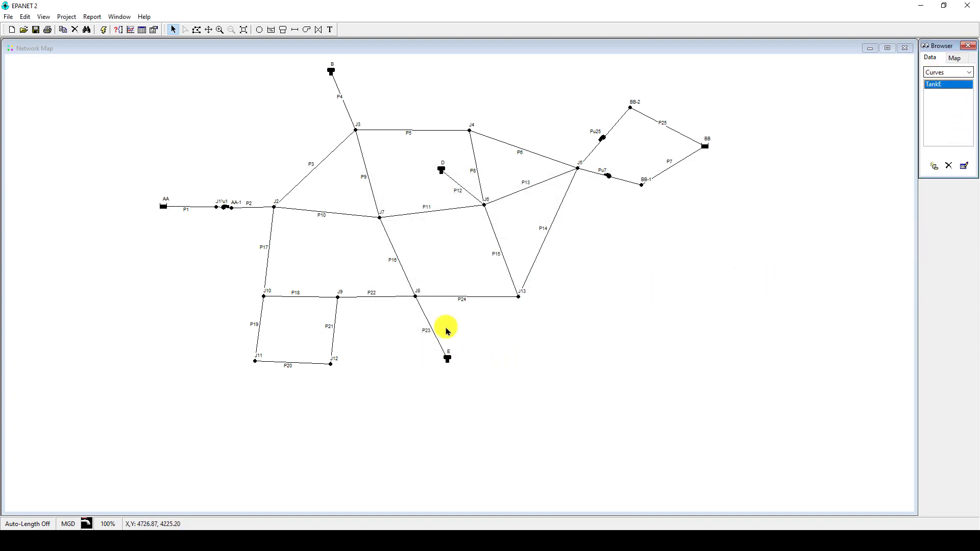
Set tank E's elevation to 240, initial level to 30, maximum level to 30 and diameter to 60.
{"action": "double_click", "coordinate": [448, 363]}
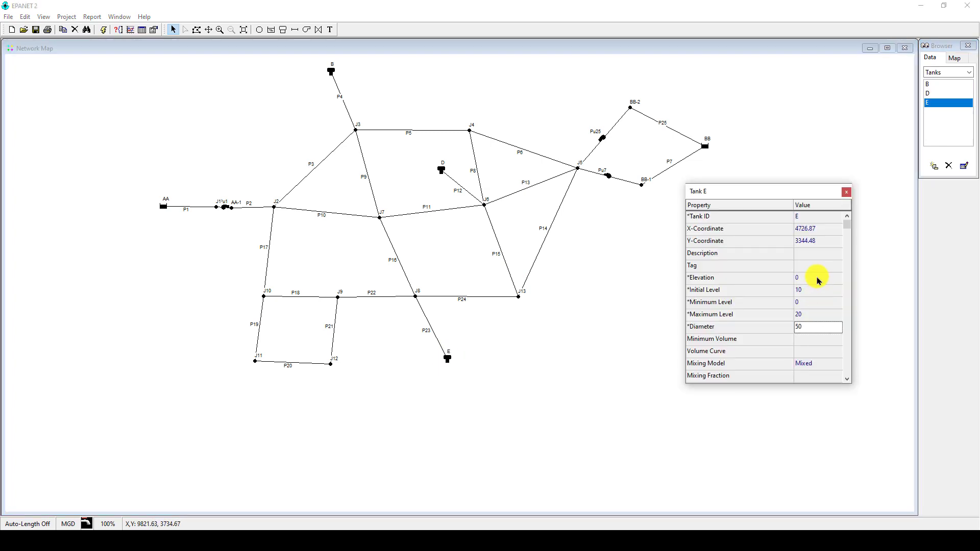
{"action": "left_click", "coordinate": [817, 280]}
{"action": "type", "text": "24"}
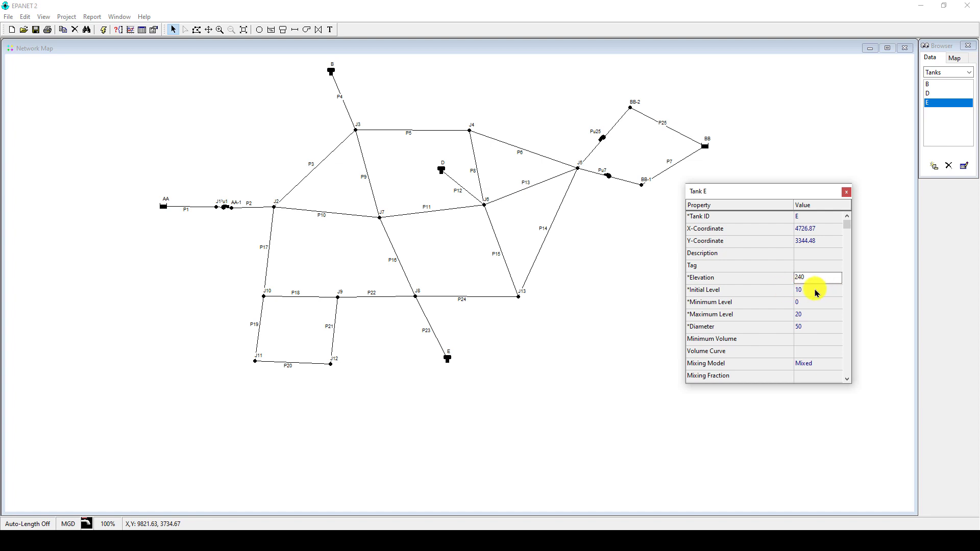
{"action": "left_click", "coordinate": [816, 290]}
{"action": "type", "text": "30"}
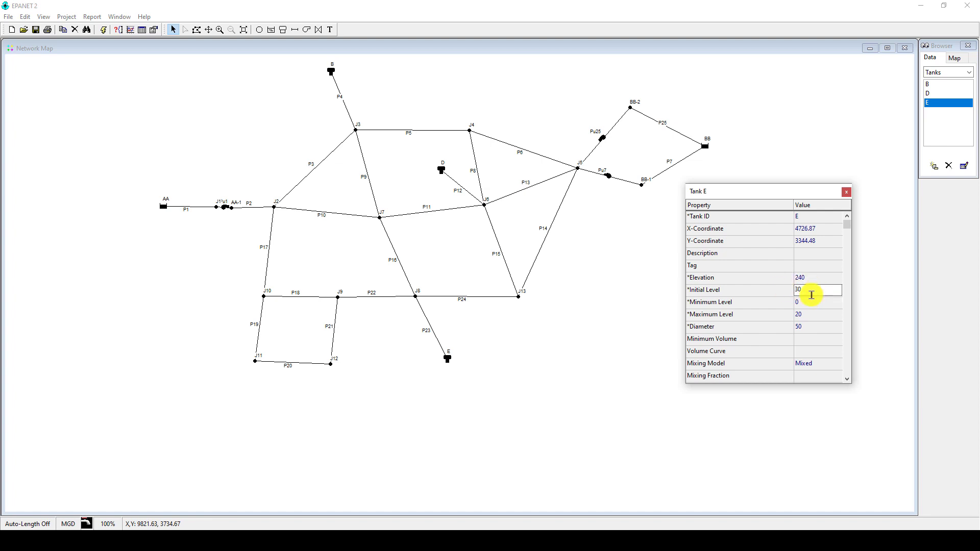
{"action": "left_click", "coordinate": [807, 307]}
{"action": "left_click", "coordinate": [816, 315]}
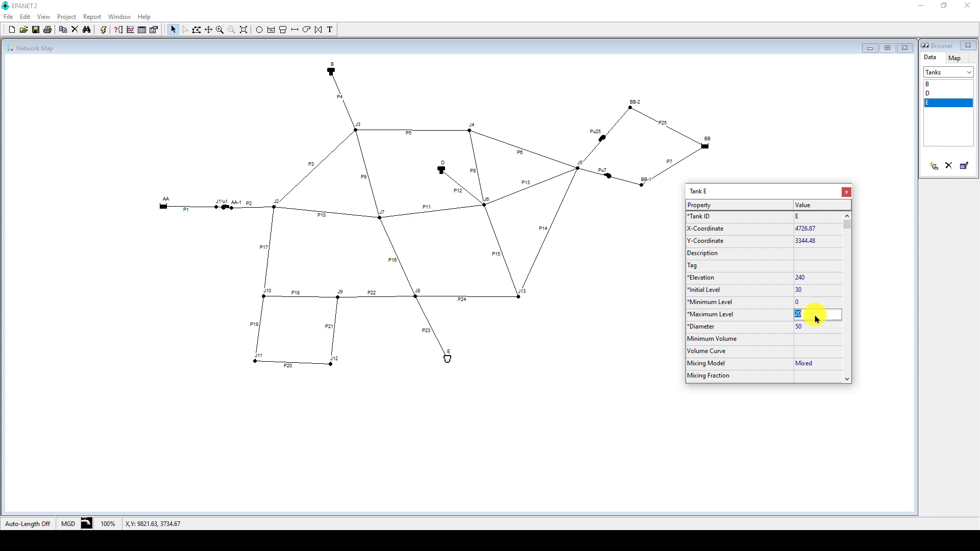
{"action": "type", "text": "30"}
{"action": "left_click", "coordinate": [817, 328]}
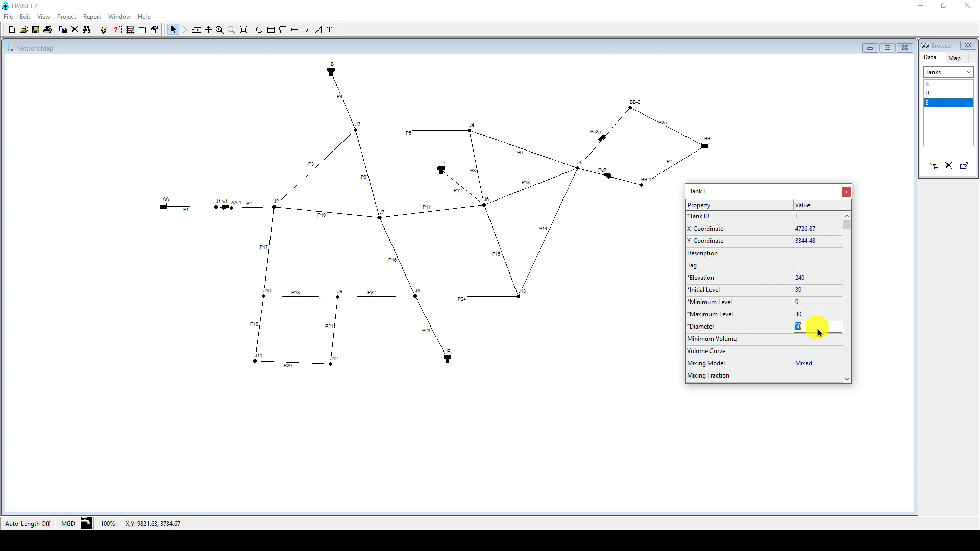
{"action": "type", "text": "60"}
Assign TankE as tank E's volume curve and close the tank's properties.
{"action": "left_click", "coordinate": [805, 352]}
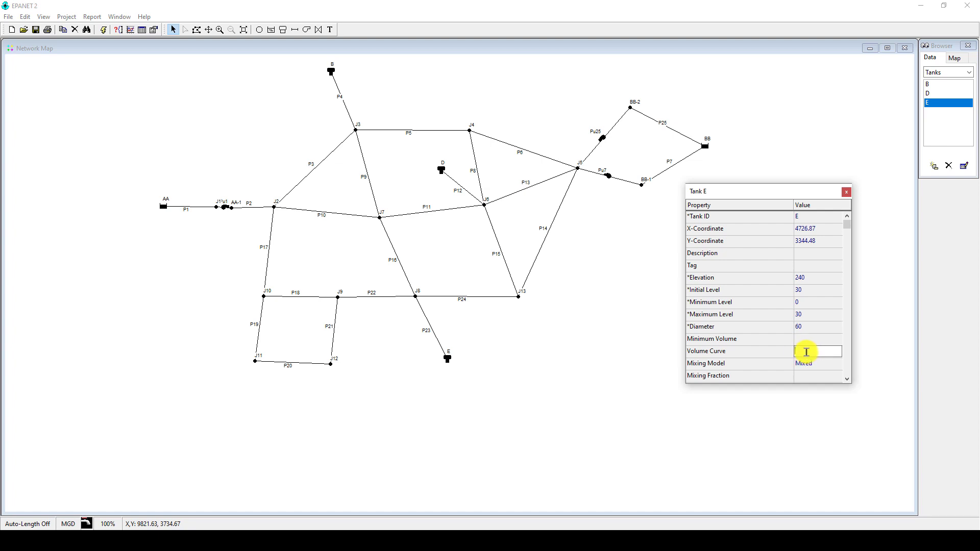
{"action": "type", "text": "TankE"}
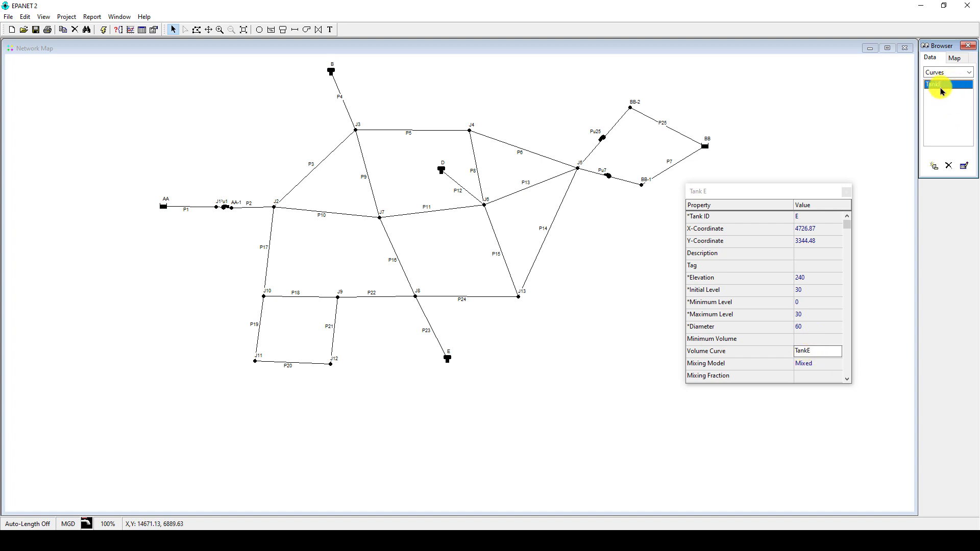
{"action": "left_click", "coordinate": [845, 193]}
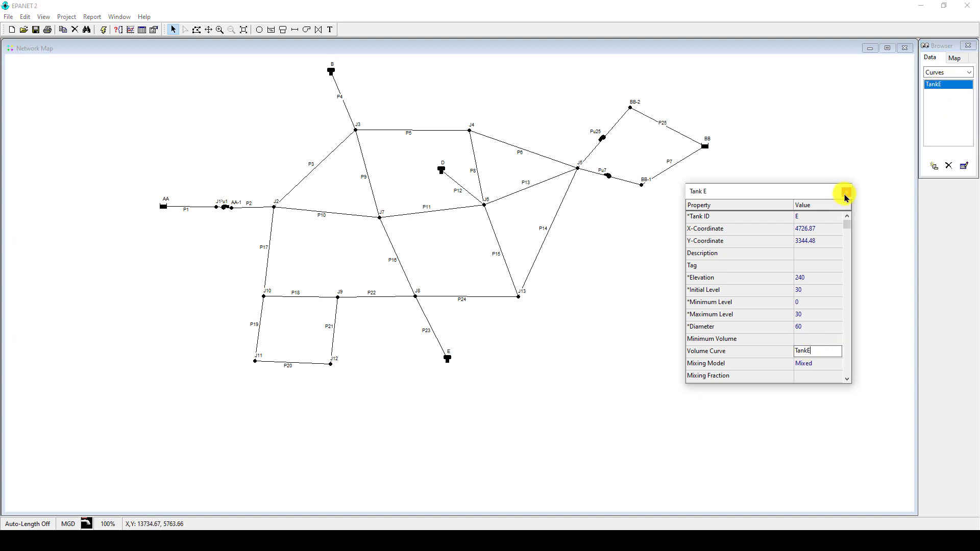
{"action": "left_click", "coordinate": [845, 195]}
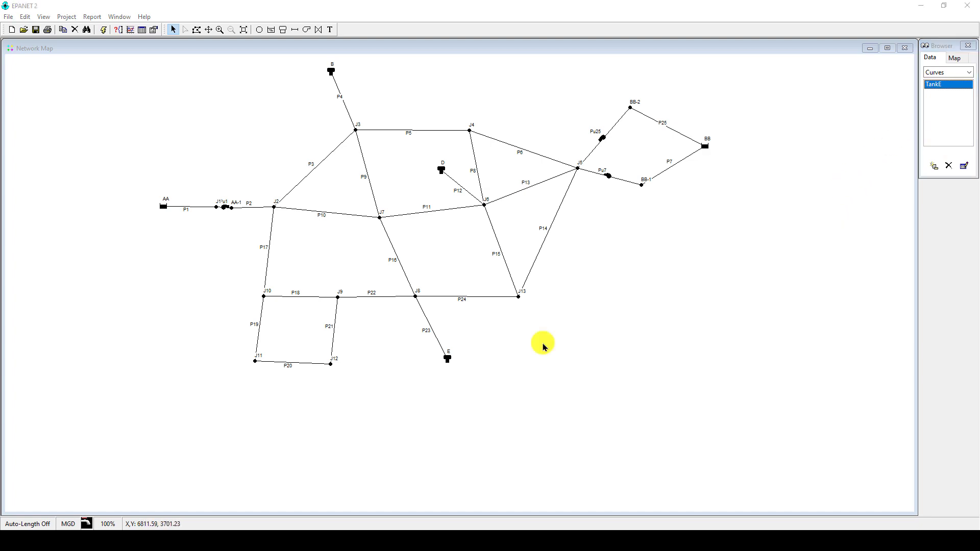
Create a new curve of type PUMP with the ID 1.
{"action": "double_click", "coordinate": [226, 208]}
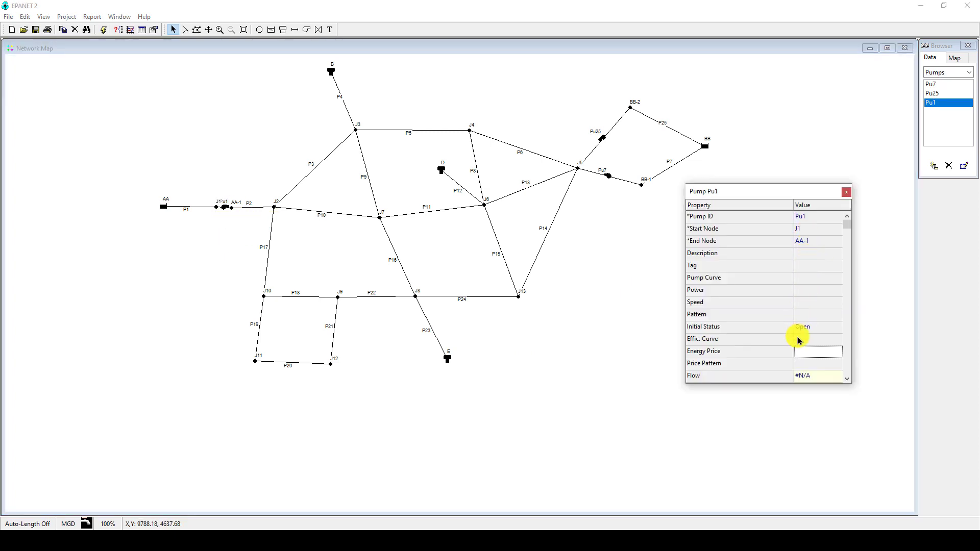
{"action": "left_click", "coordinate": [846, 191]}
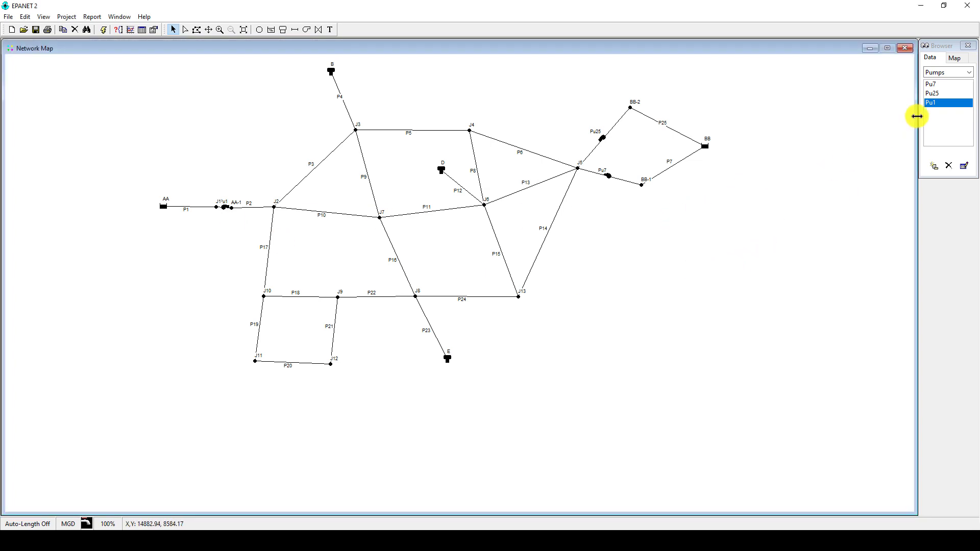
{"action": "left_click", "coordinate": [969, 77]}
{"action": "left_click", "coordinate": [934, 131]}
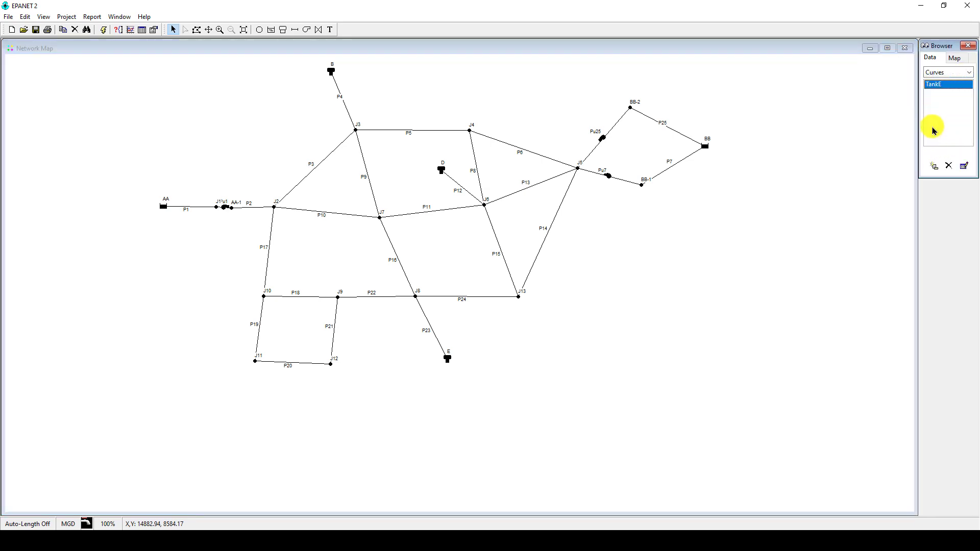
{"action": "left_click", "coordinate": [933, 165]}
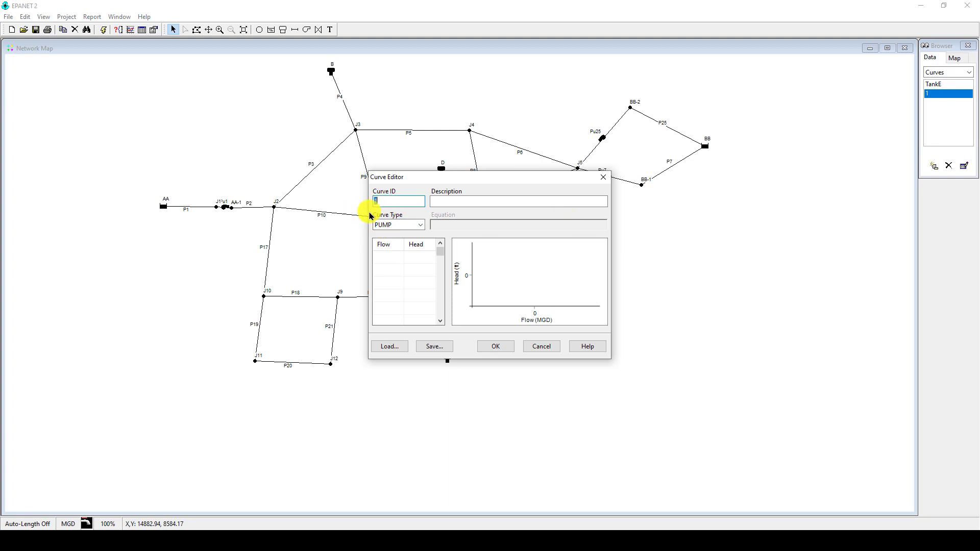
Define pump curve 1 with flow/head points 0/270, 8/240 and 10/195, and save the curve.
{"action": "left_click", "coordinate": [390, 255]}
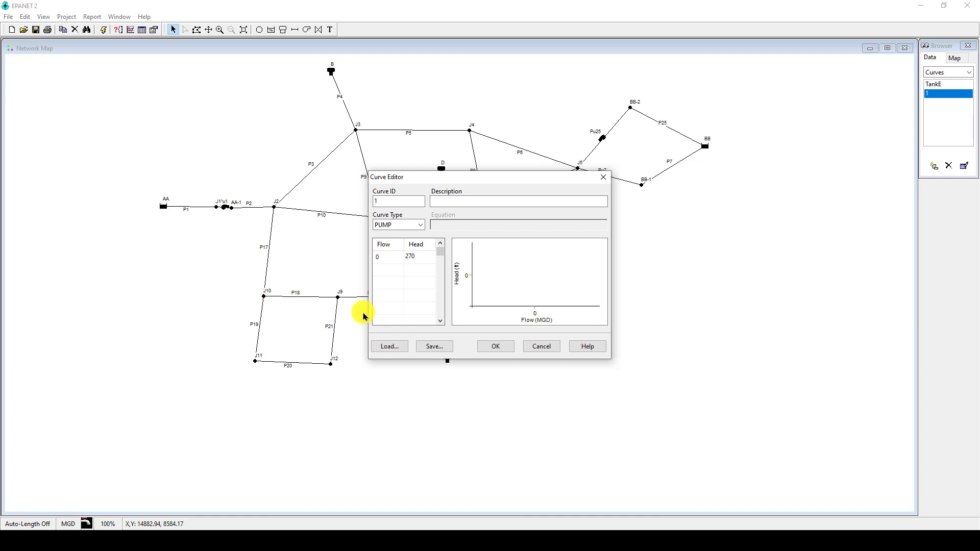
{"action": "left_click", "coordinate": [386, 273]}
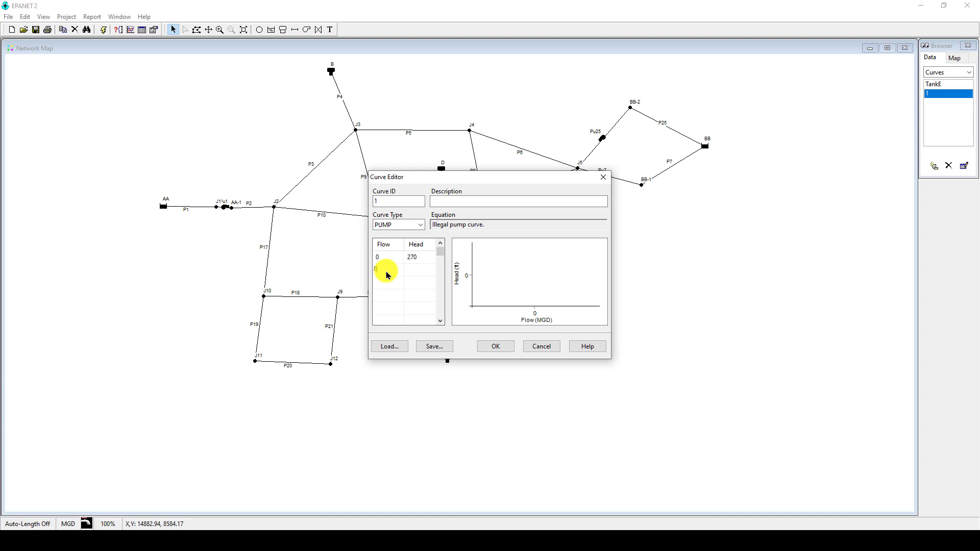
{"action": "left_click", "coordinate": [417, 271]}
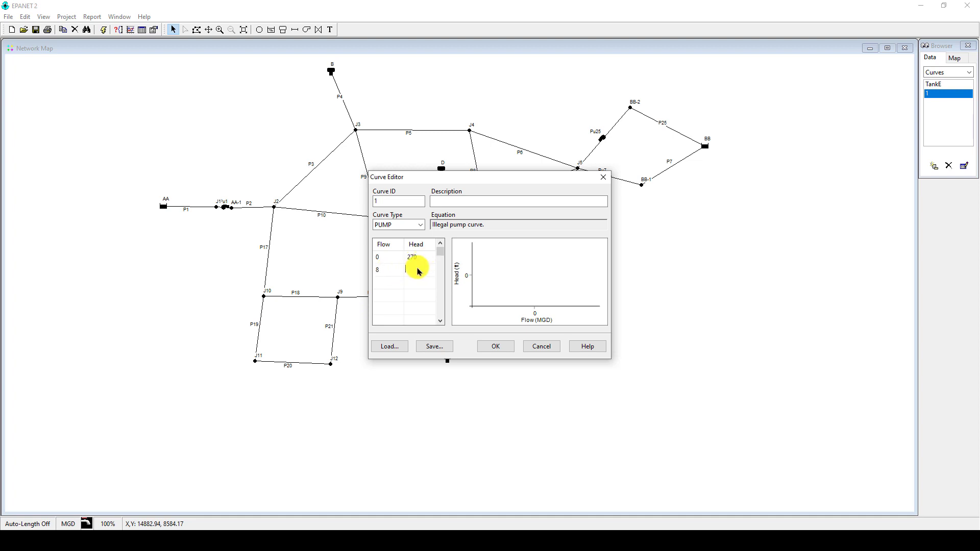
{"action": "left_click", "coordinate": [389, 281]}
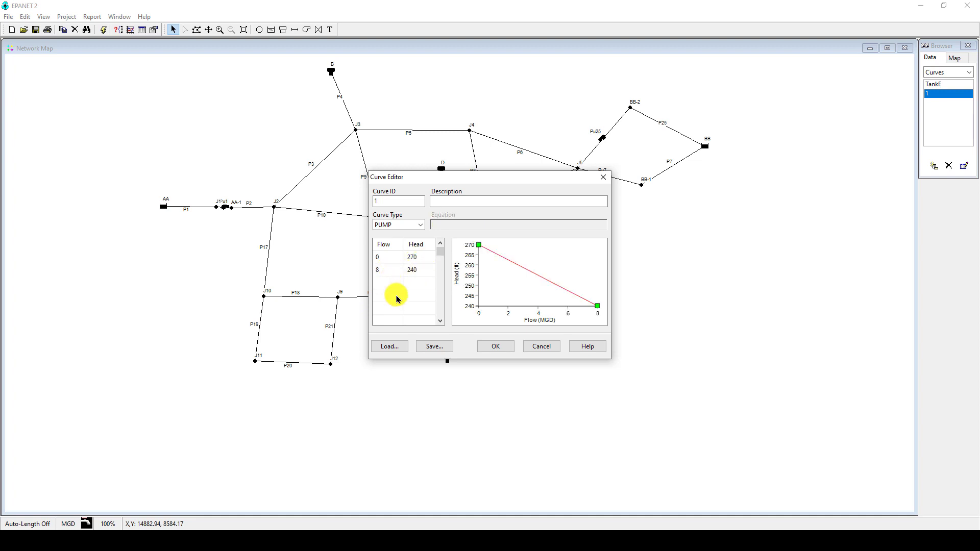
{"action": "type", "text": "10"}
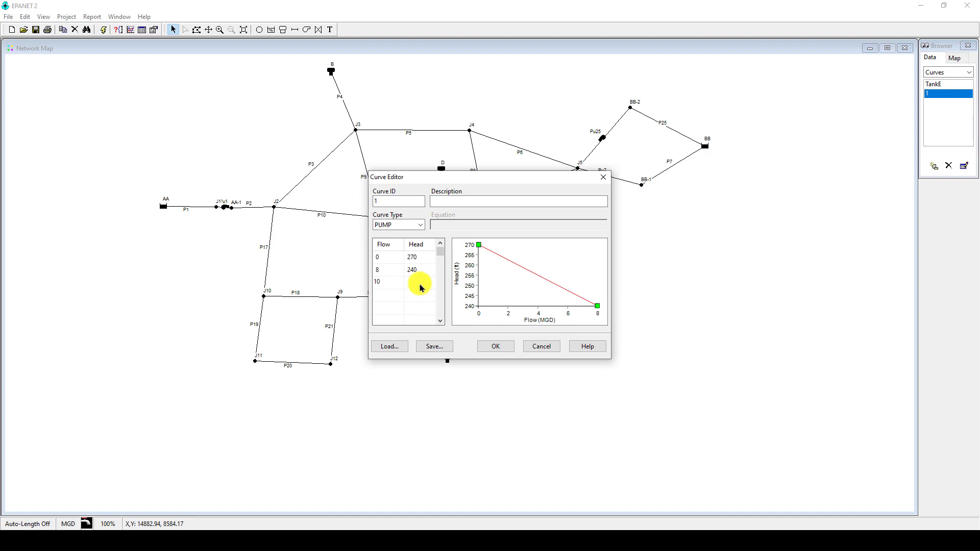
{"action": "left_click", "coordinate": [418, 285]}
{"action": "type", "text": "195"}
{"action": "key", "text": "Return"}
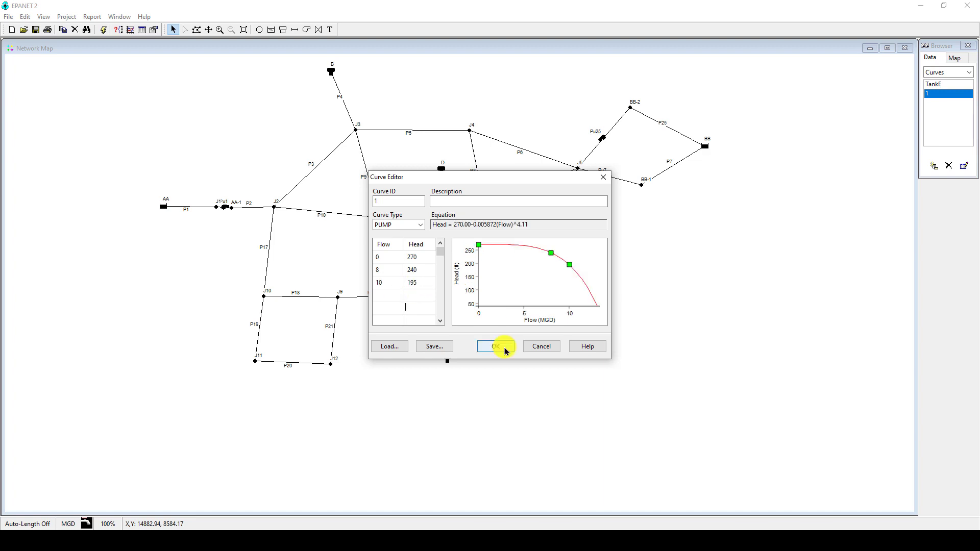
{"action": "left_click", "coordinate": [503, 348]}
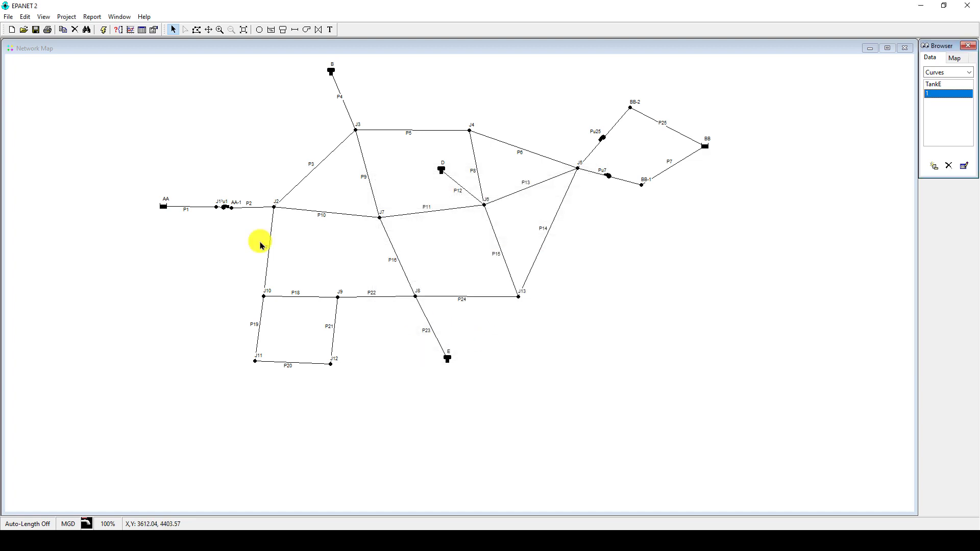
Assign pump curve 1 to pump Pu1 and close the pump's properties.
{"action": "double_click", "coordinate": [225, 211]}
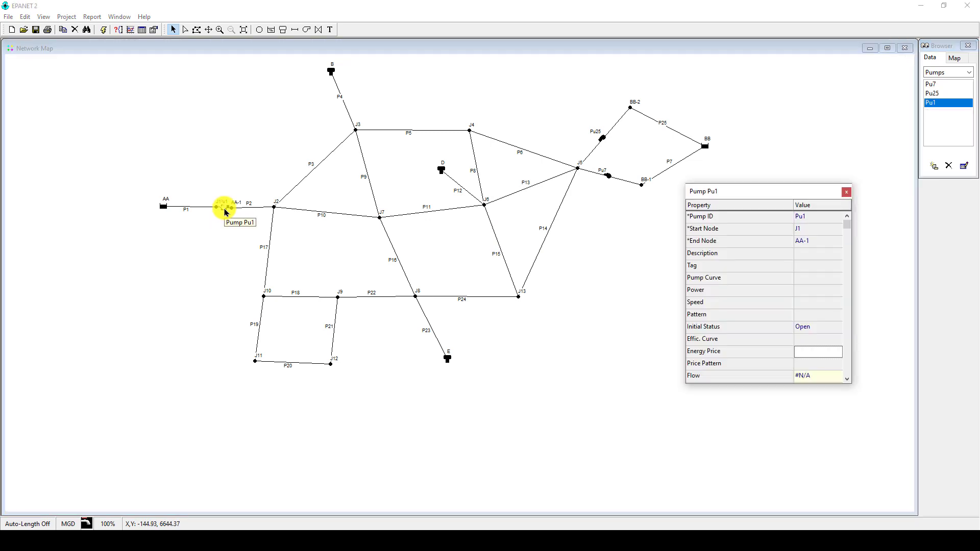
{"action": "left_click", "coordinate": [812, 278]}
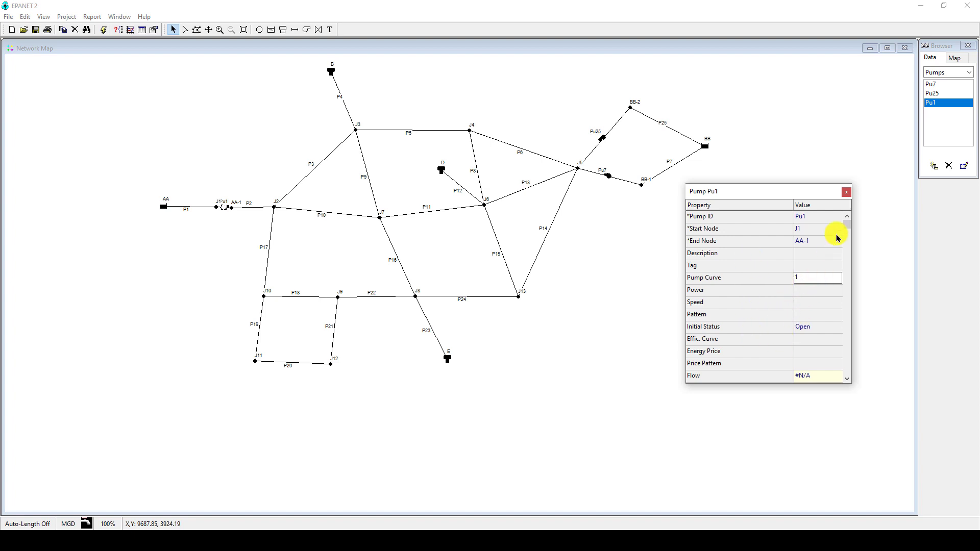
{"action": "left_click", "coordinate": [846, 192]}
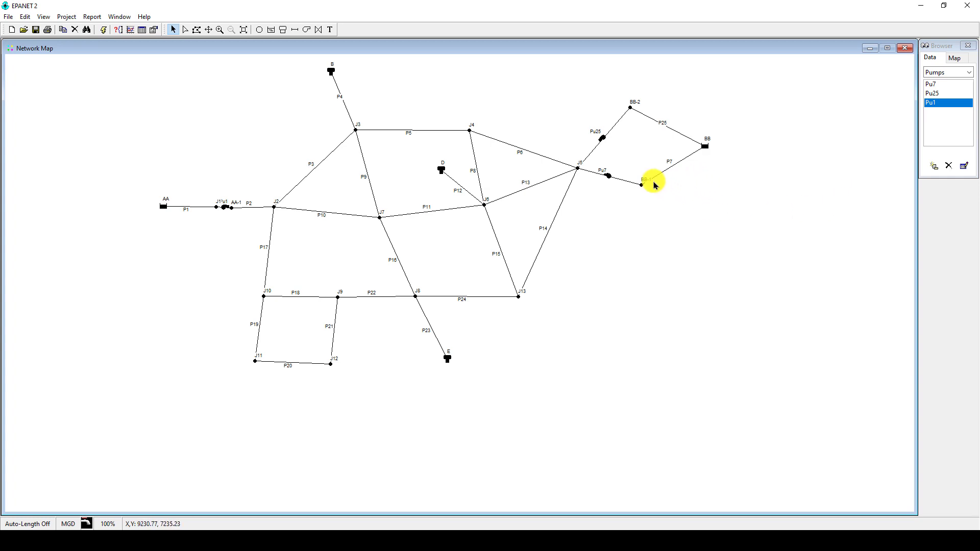
{"action": "left_click", "coordinate": [605, 159]}
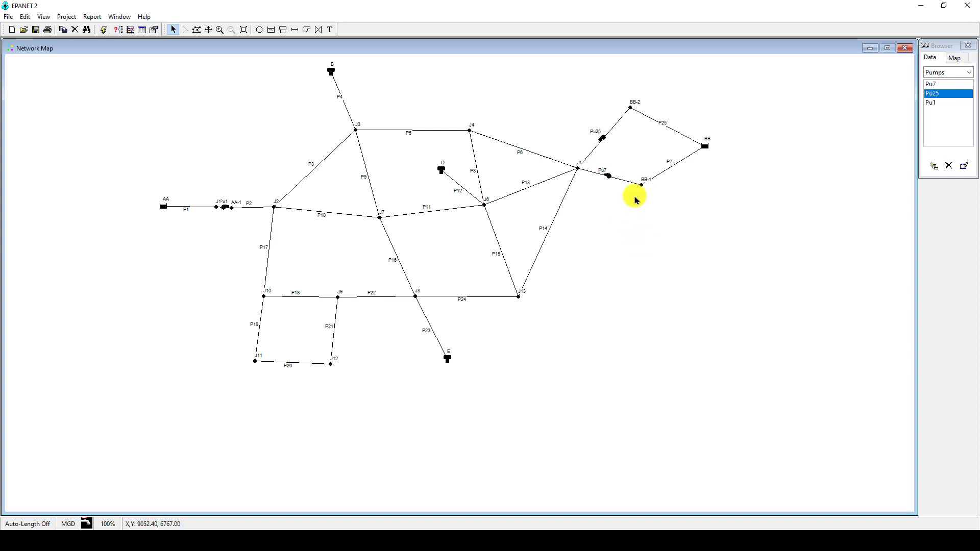
Set pump Pu25's initial status to Closed and close the pump's properties.
{"action": "double_click", "coordinate": [602, 144]}
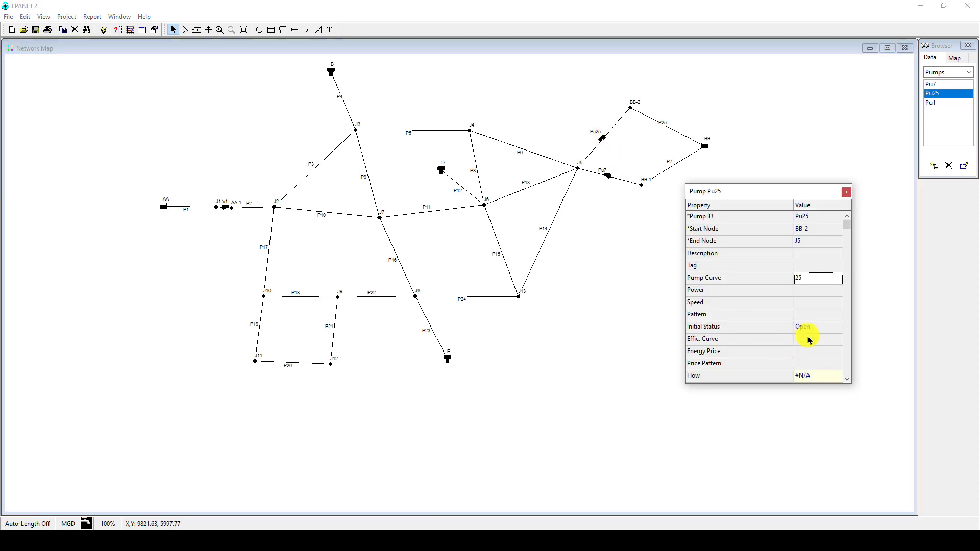
{"action": "left_click", "coordinate": [824, 328]}
{"action": "left_click", "coordinate": [826, 329]}
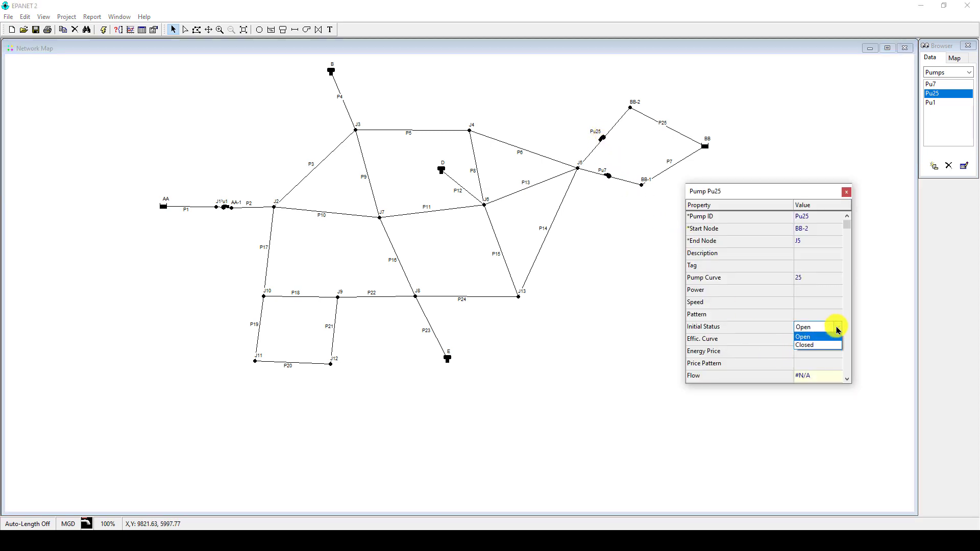
{"action": "left_click", "coordinate": [815, 346]}
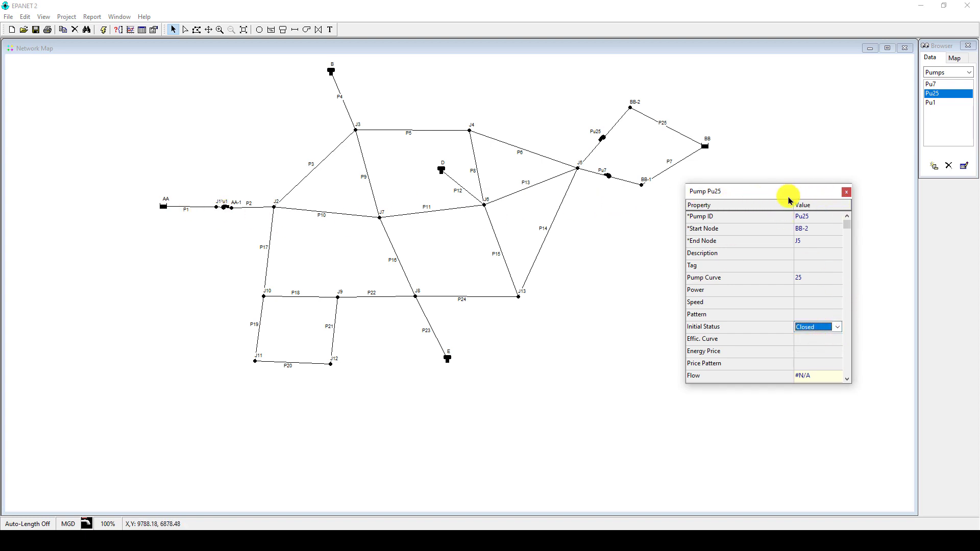
{"action": "left_click", "coordinate": [846, 192]}
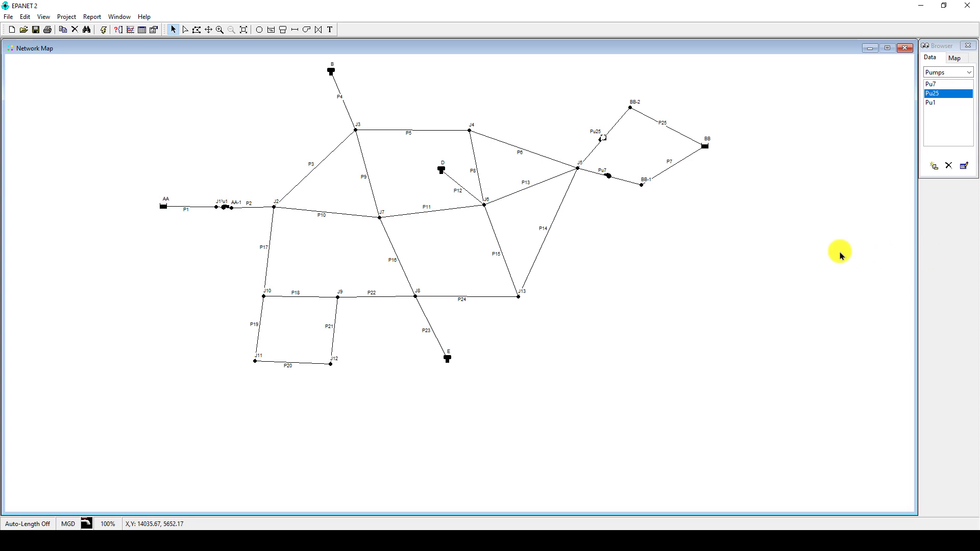
Set pipe P1's length to 2000, diameter to 20 and roughness to 98.
{"action": "double_click", "coordinate": [199, 210]}
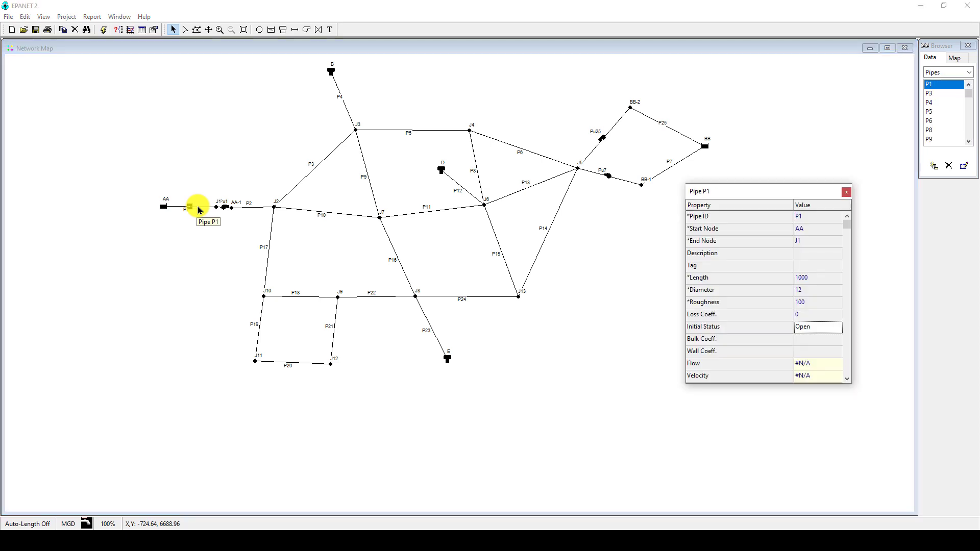
{"action": "left_click", "coordinate": [816, 280]}
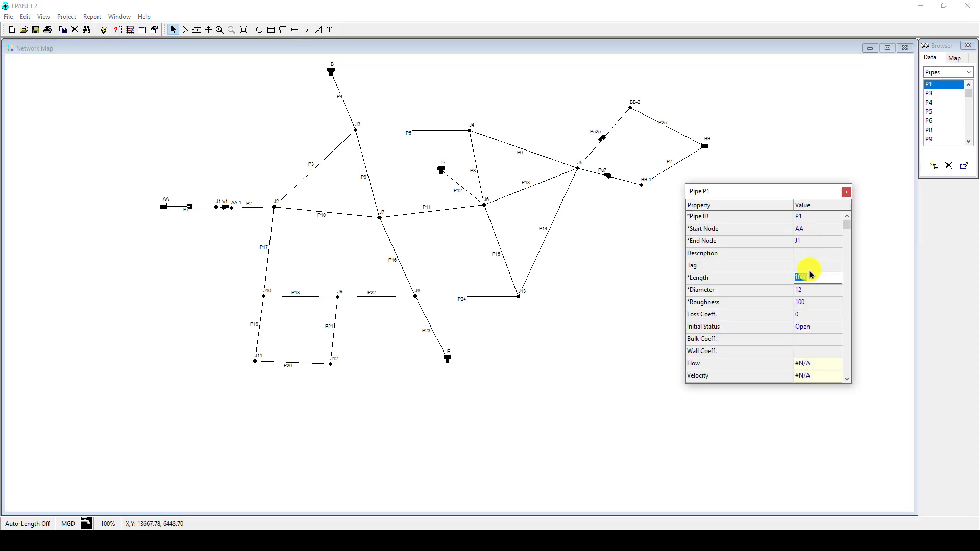
{"action": "type", "text": "2000"}
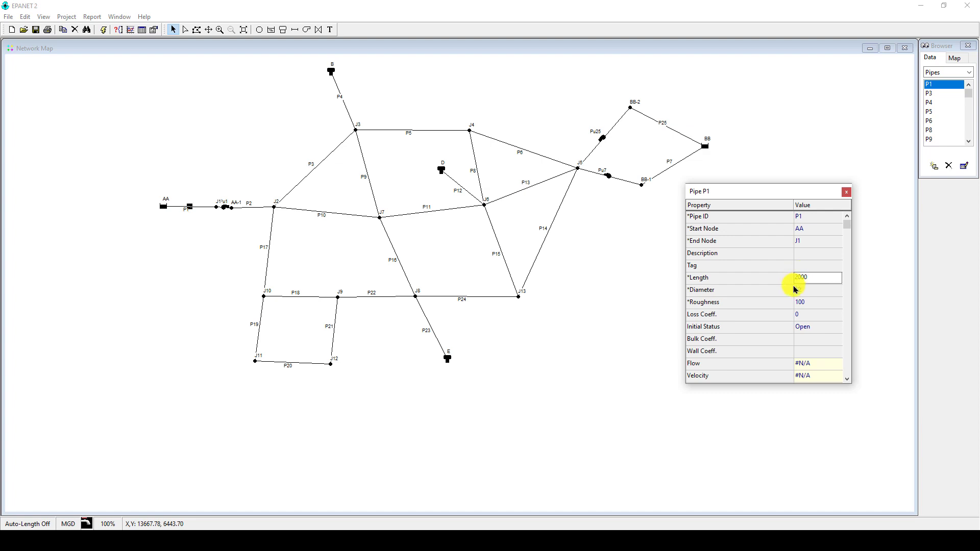
{"action": "left_click", "coordinate": [812, 290]}
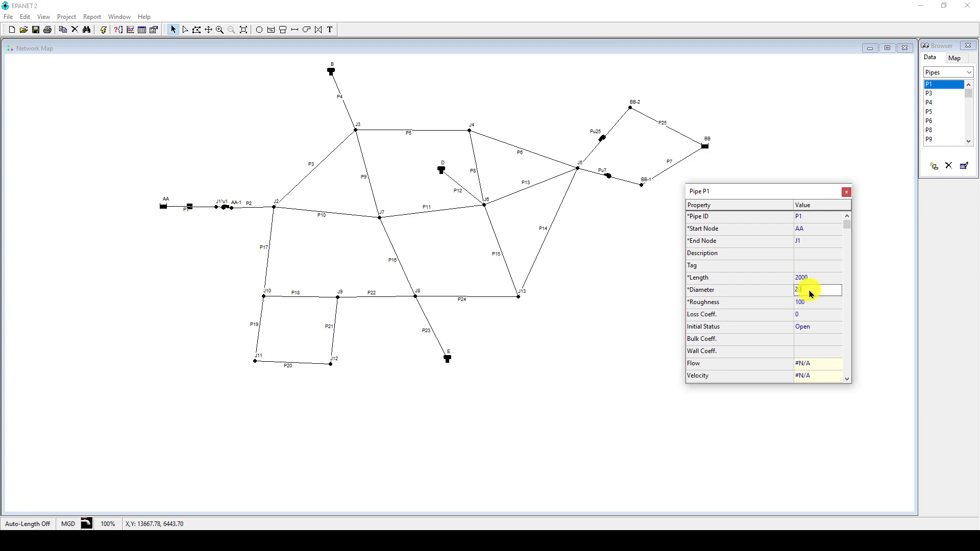
{"action": "left_click", "coordinate": [812, 302]}
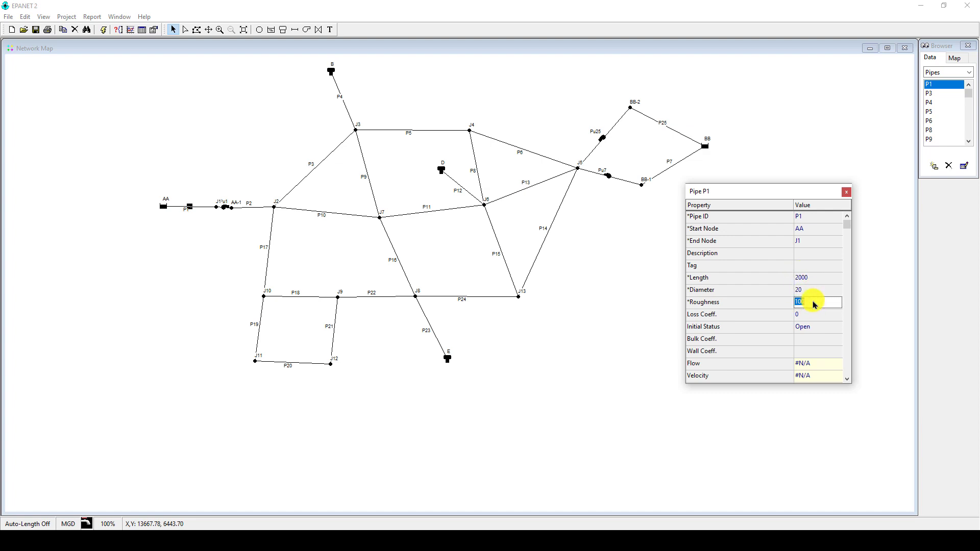
{"action": "type", "text": "98"}
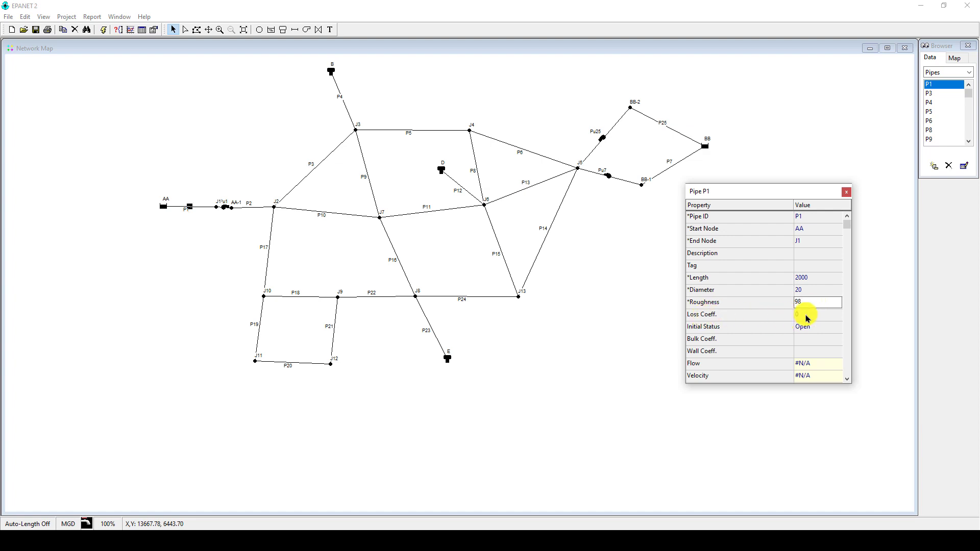
Set pipe P2's length to 800, diameter to 18 and roughness to 98.
{"action": "left_click", "coordinate": [259, 212]}
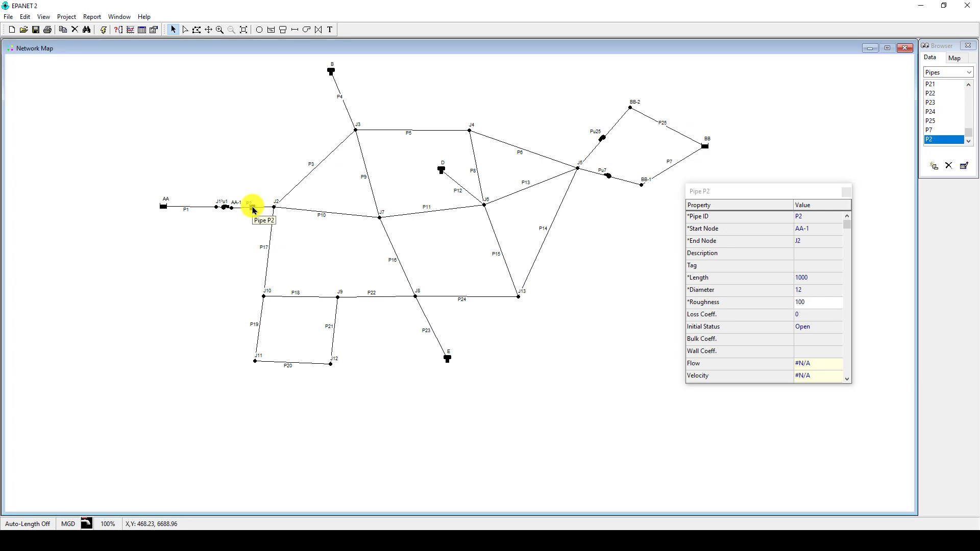
{"action": "left_click", "coordinate": [816, 280]}
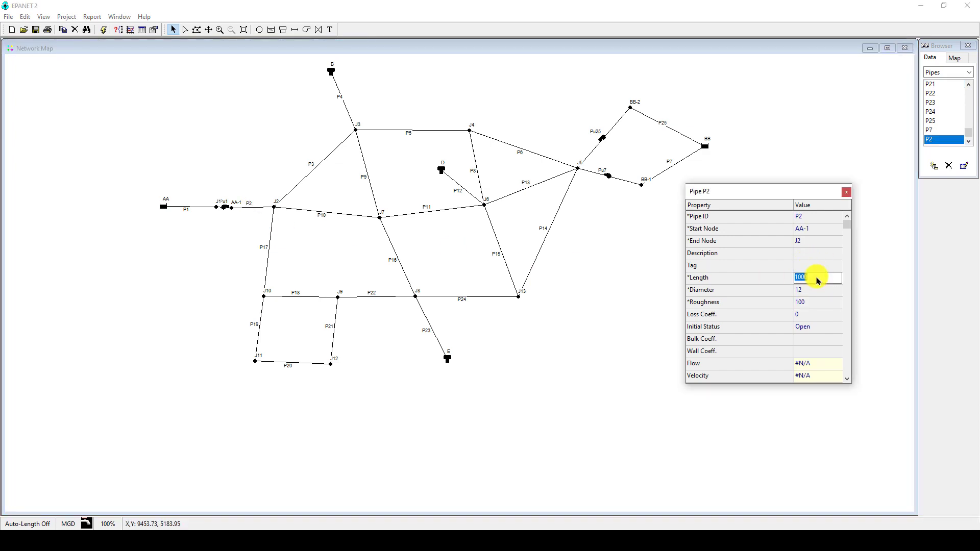
{"action": "type", "text": "8"}
{"action": "left_click", "coordinate": [818, 292]}
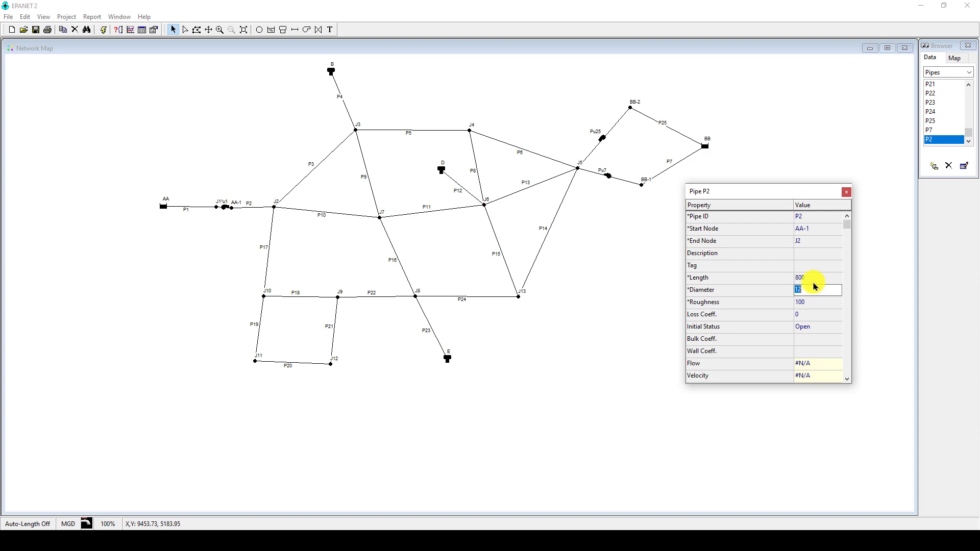
{"action": "left_click", "coordinate": [812, 304]}
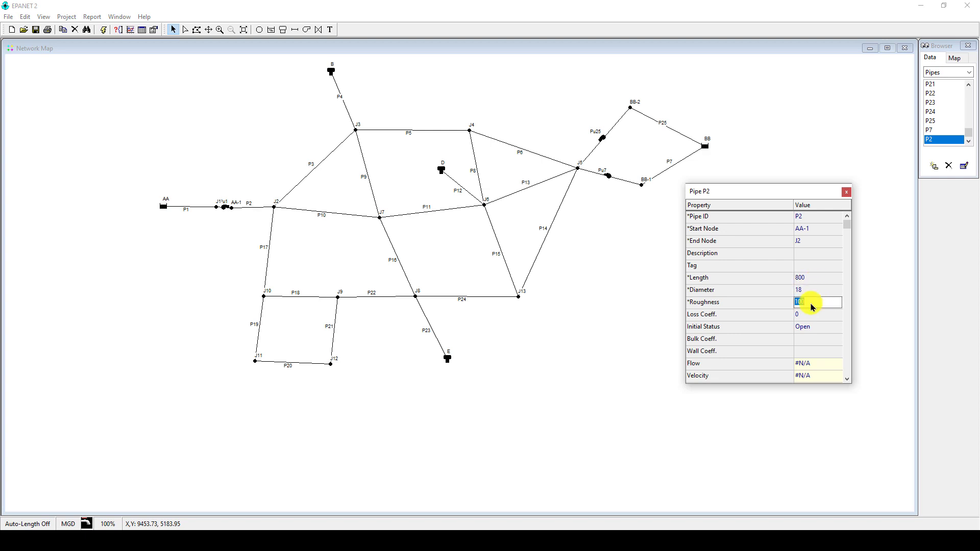
{"action": "type", "text": "98"}
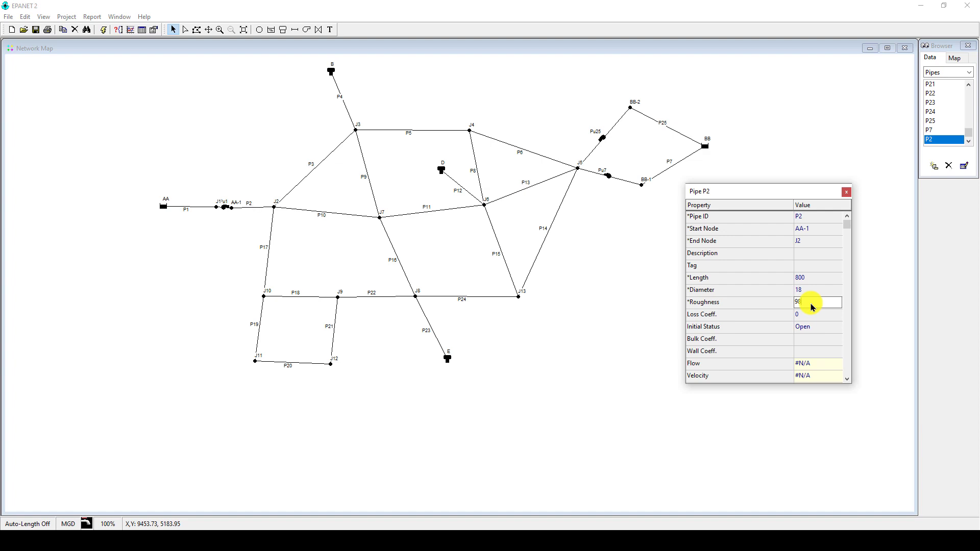